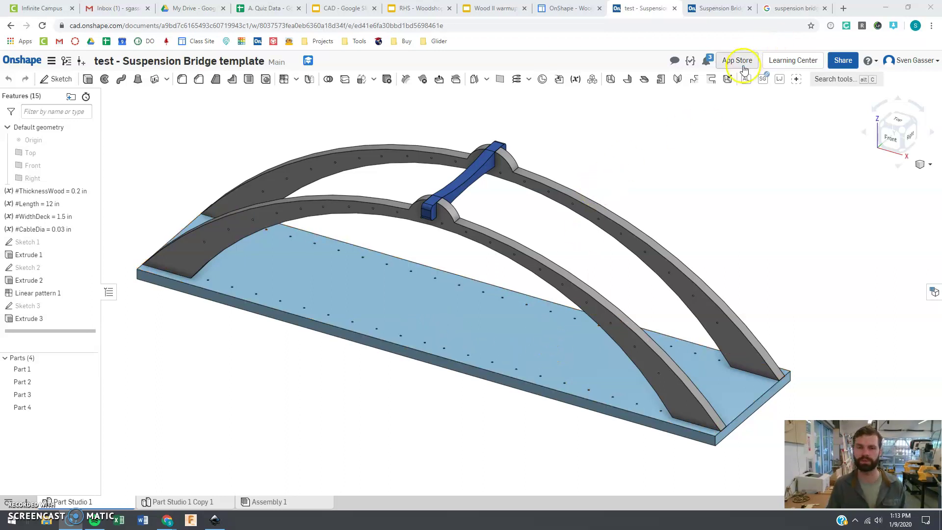
# Step: Review suspension bridge reference photos, then return to the Suspension Bridge template document
pyautogui.click(793, 9)
pyautogui.scroll(1, 458, 332)
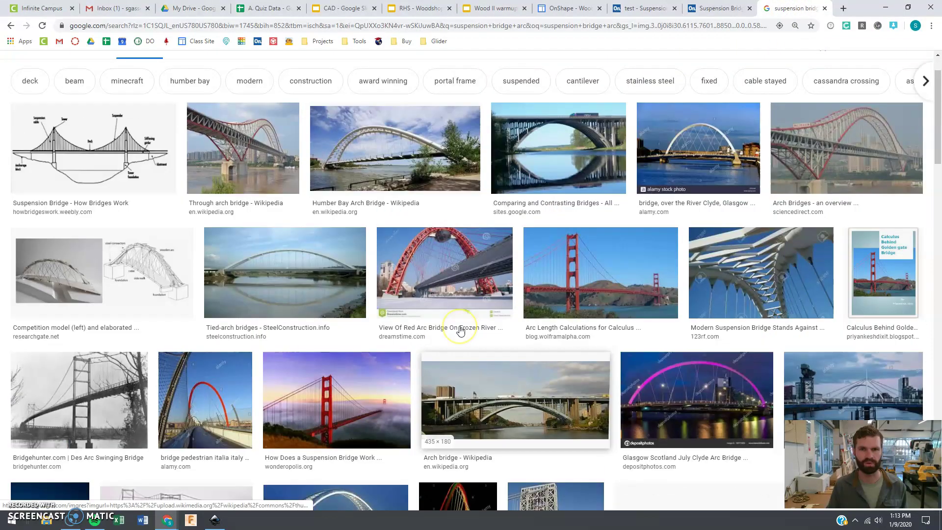
pyautogui.scroll(1, 458, 332)
pyautogui.scroll(-3, 459, 332)
pyautogui.scroll(-1, 462, 337)
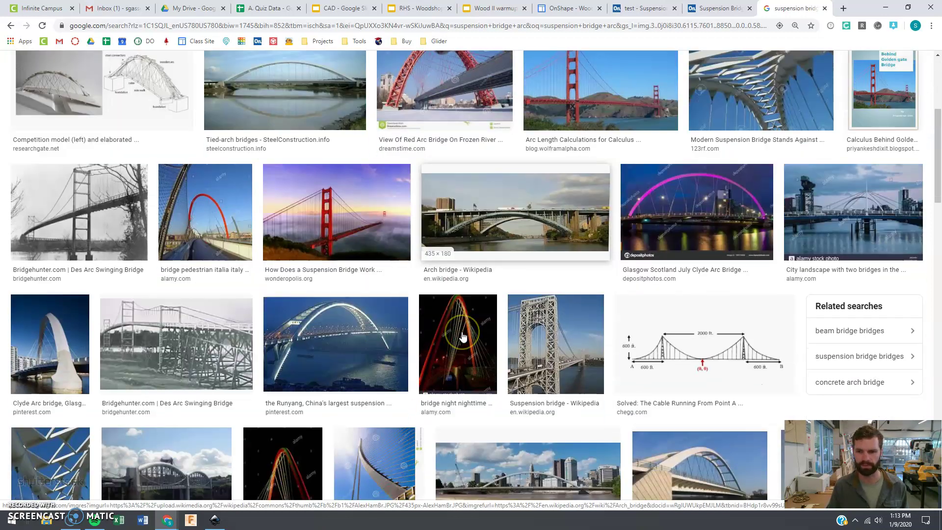
pyautogui.scroll(-1, 462, 336)
pyautogui.scroll(-1, 462, 337)
pyautogui.scroll(1, 459, 337)
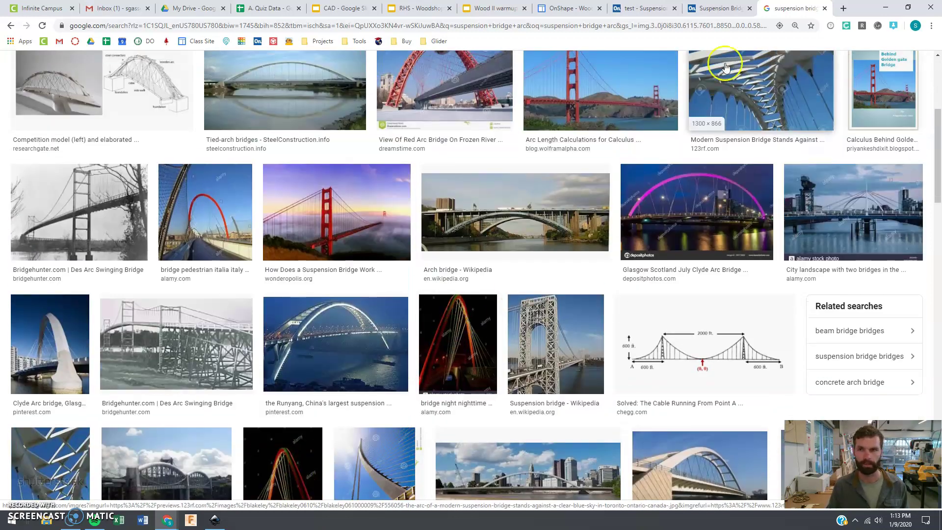
pyautogui.click(715, 8)
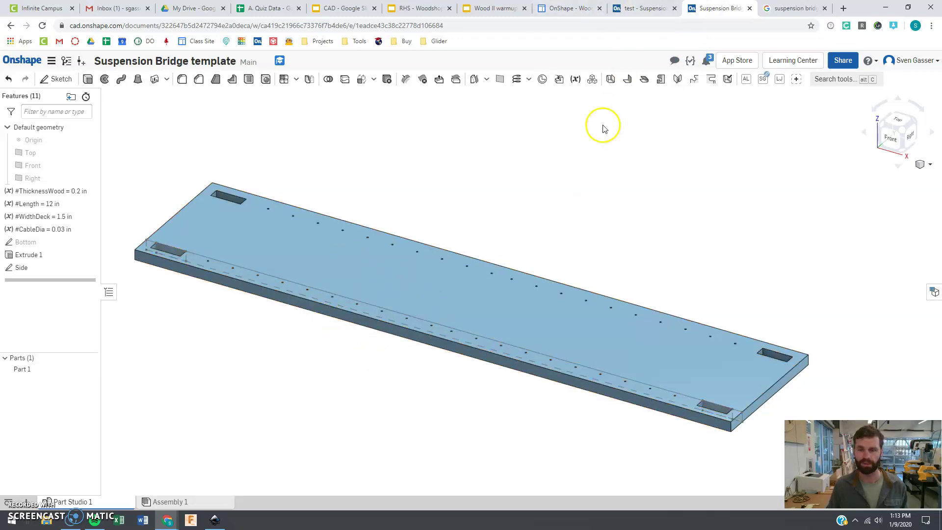
pyautogui.click(629, 9)
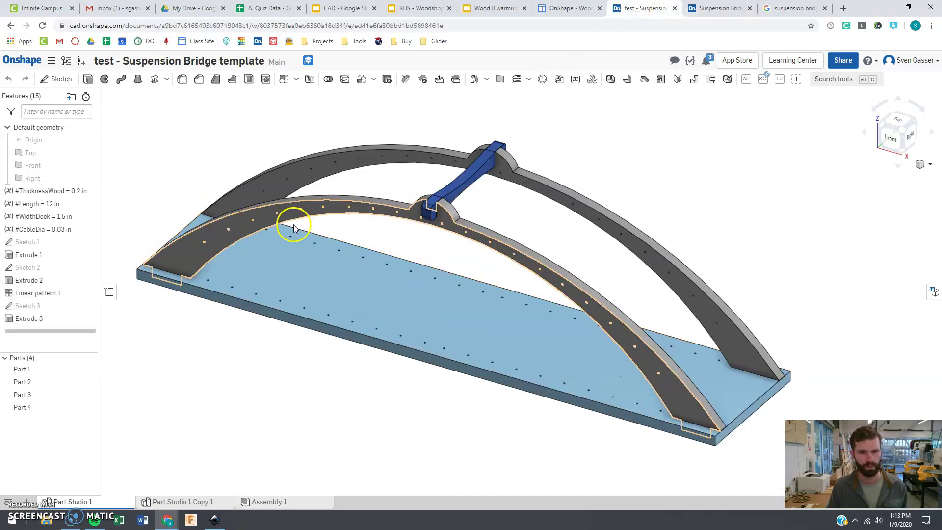
pyautogui.moveTo(395, 448); pyautogui.dragTo(420, 431, button='right')
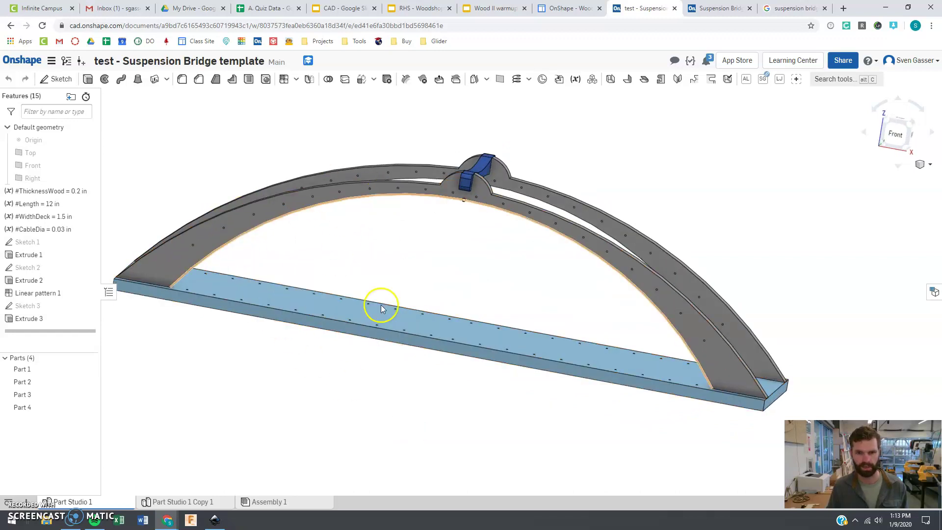
pyautogui.moveTo(385, 378); pyautogui.dragTo(376, 391, button='right')
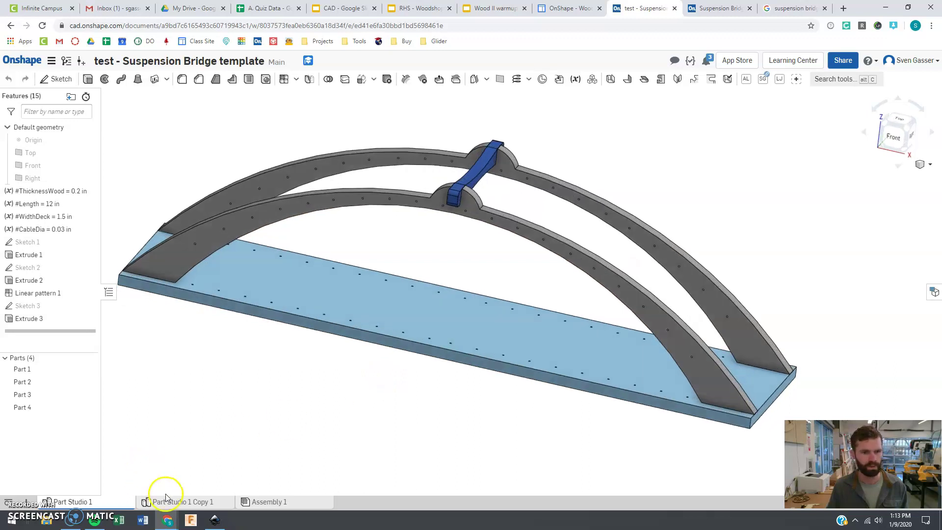
pyautogui.click(200, 504)
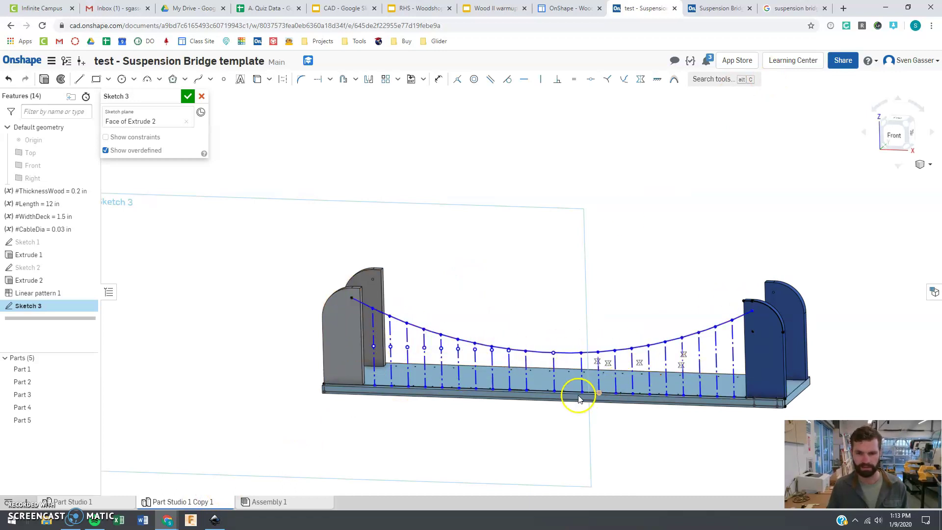
pyautogui.click(558, 420)
pyautogui.moveTo(559, 420)
pyautogui.mouseDown(button='right')
pyautogui.moveTo(563, 439)
pyautogui.moveTo(554, 427)
pyautogui.mouseUp(button='right')
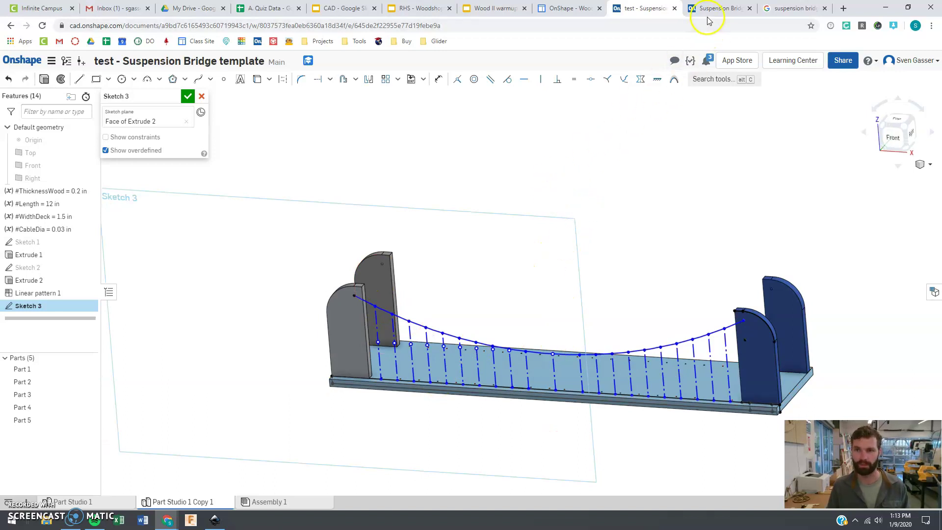
pyautogui.click(76, 503)
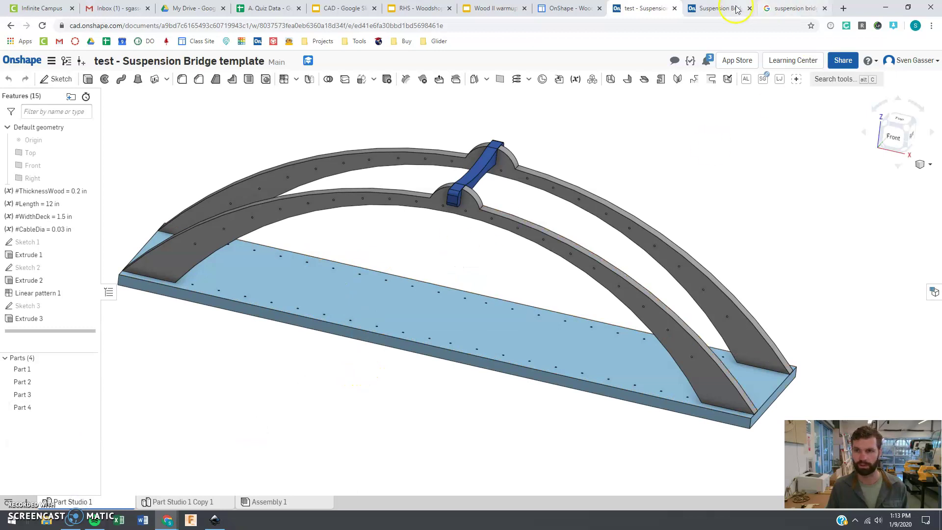
pyautogui.click(717, 9)
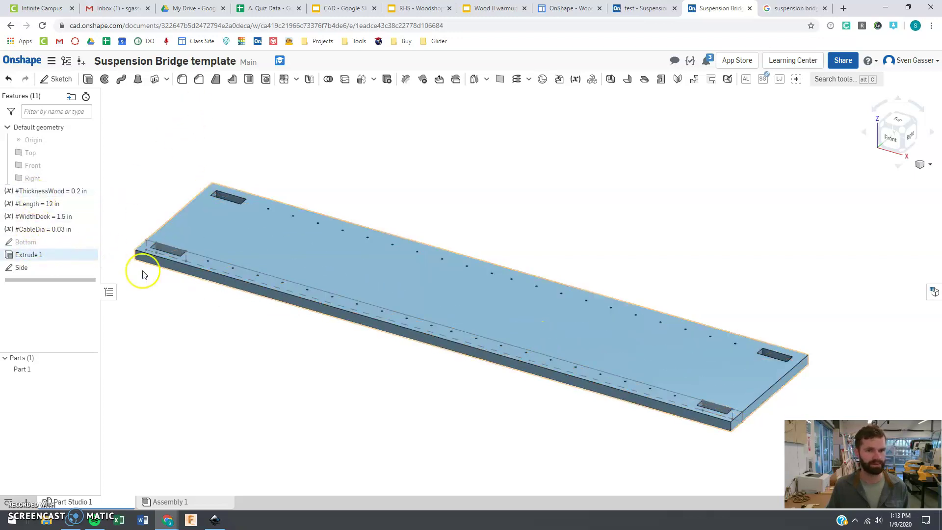
pyautogui.doubleClick(35, 245)
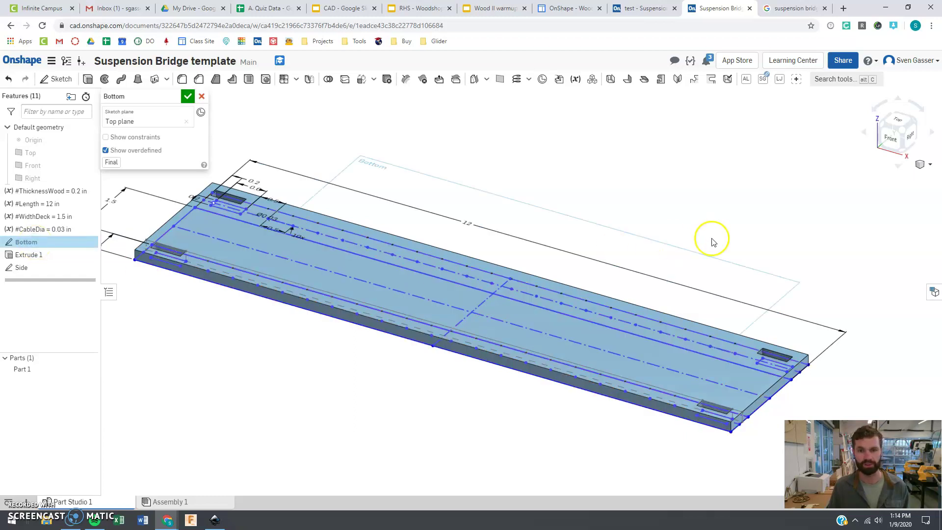
pyautogui.click(903, 123)
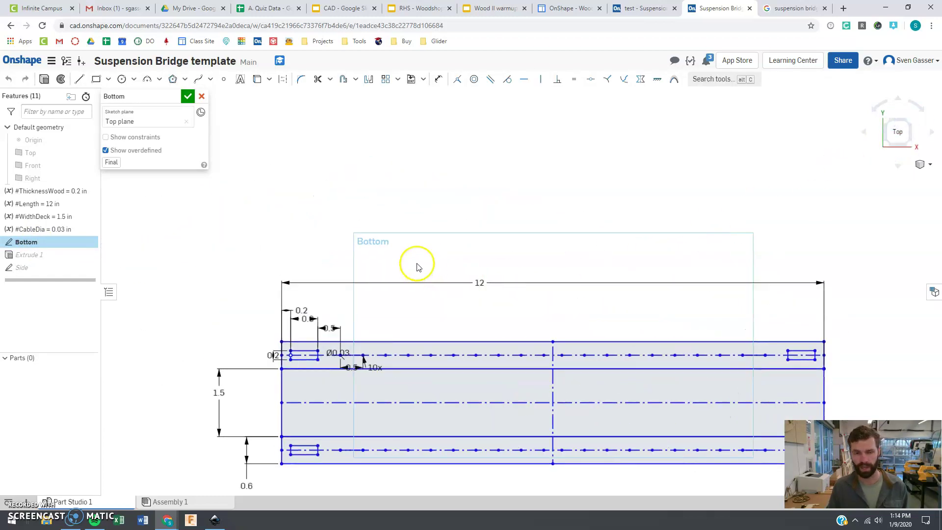
pyautogui.scroll(-2, 417, 265)
pyautogui.scroll(4, 474, 390)
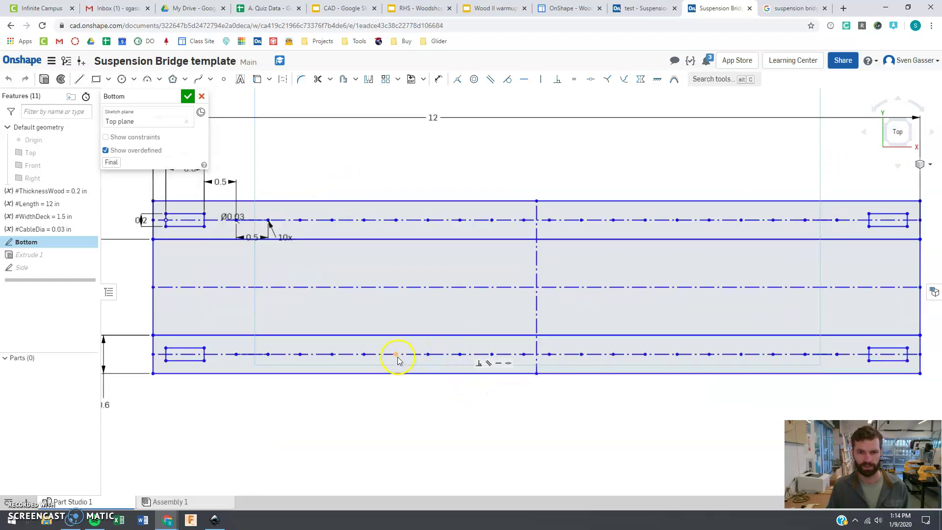
pyautogui.scroll(-2, 444, 384)
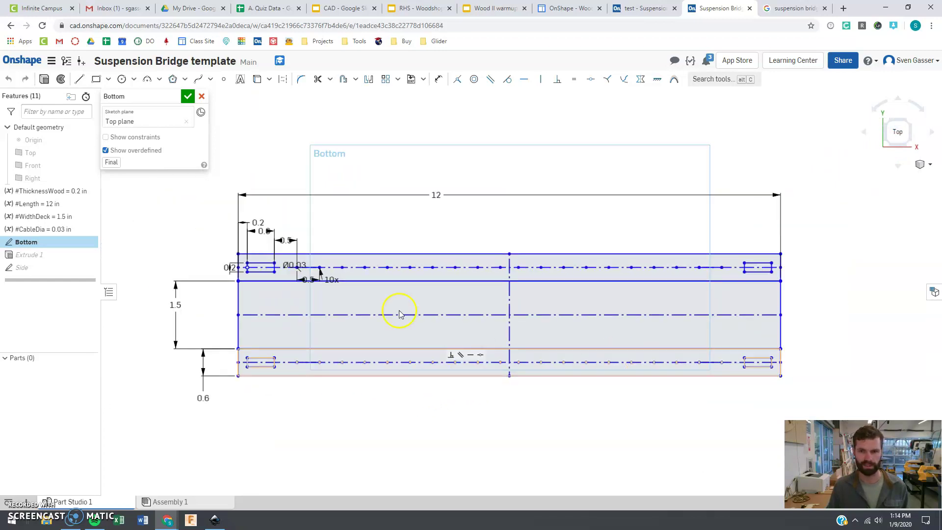
pyautogui.click(188, 97)
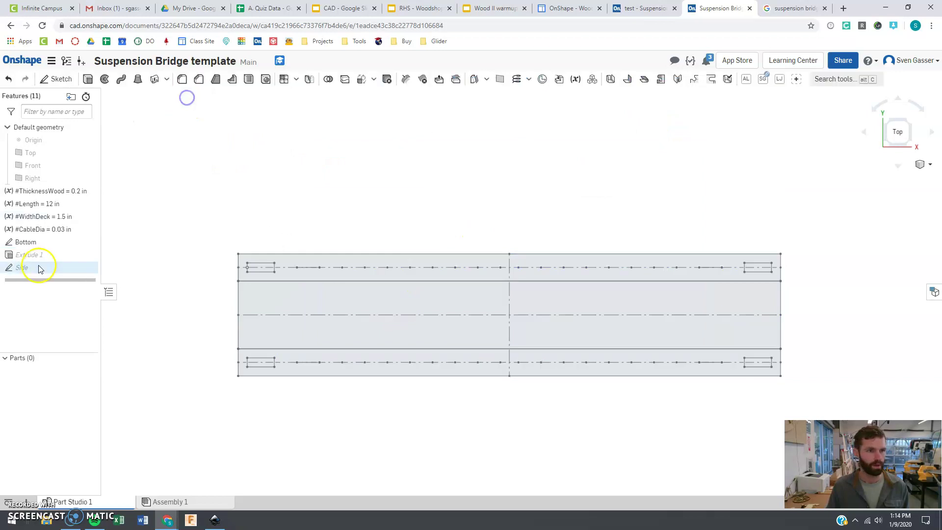
# Step: Edit the Side sketch and view it straight on from the Front
pyautogui.doubleClick(29, 268)
pyautogui.click(226, 368)
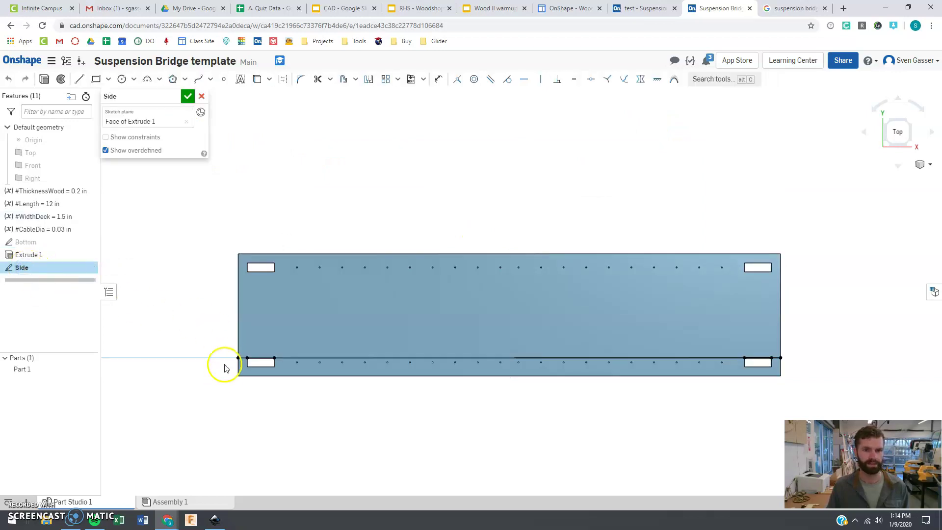
pyautogui.moveTo(214, 371); pyautogui.dragTo(213, 300, button='right')
pyautogui.click(37, 267)
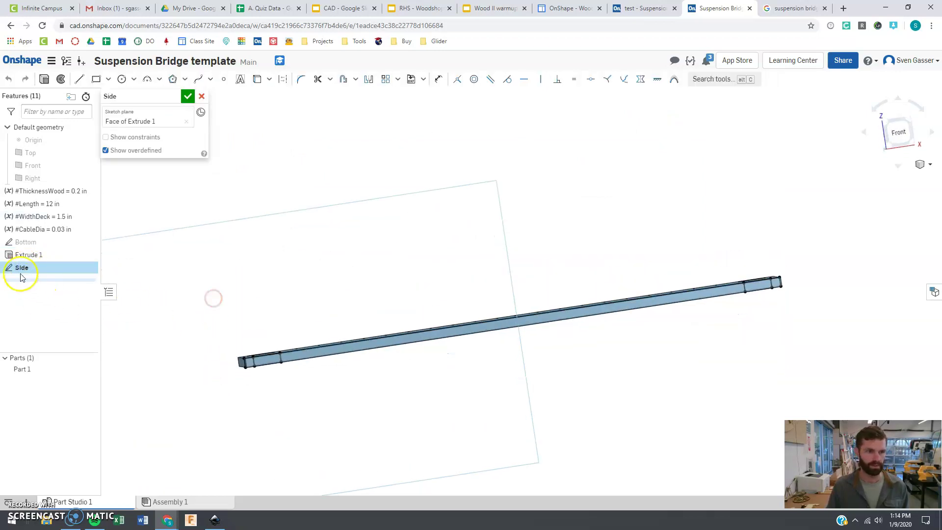
pyautogui.click(899, 132)
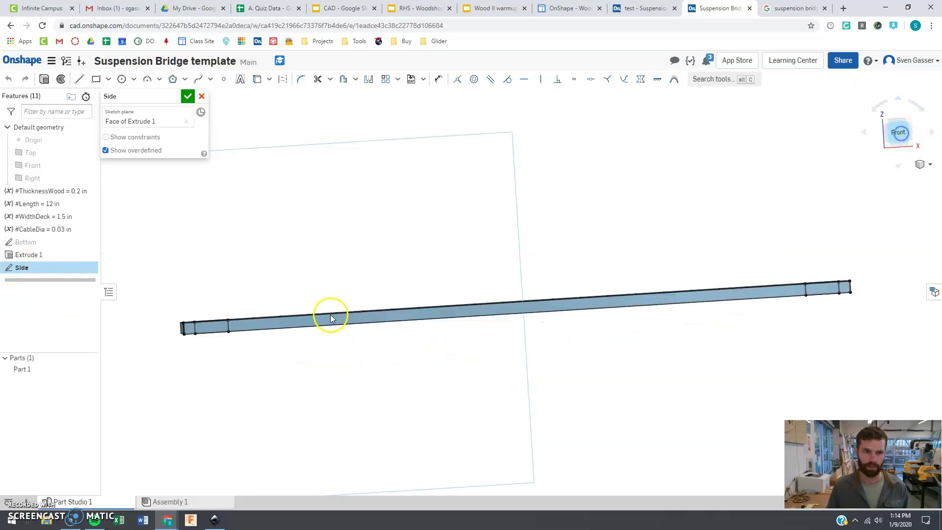
# Step: Hide the deck Part 1 so only the sketch outline shows, ready to choose an arc type
pyautogui.click(93, 370)
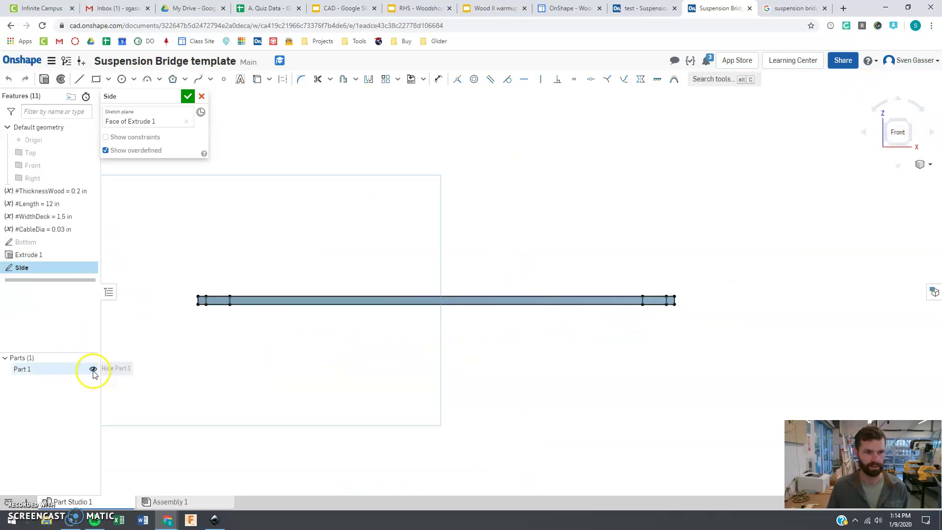
pyautogui.scroll(2, 407, 253)
pyautogui.scroll(1, 408, 257)
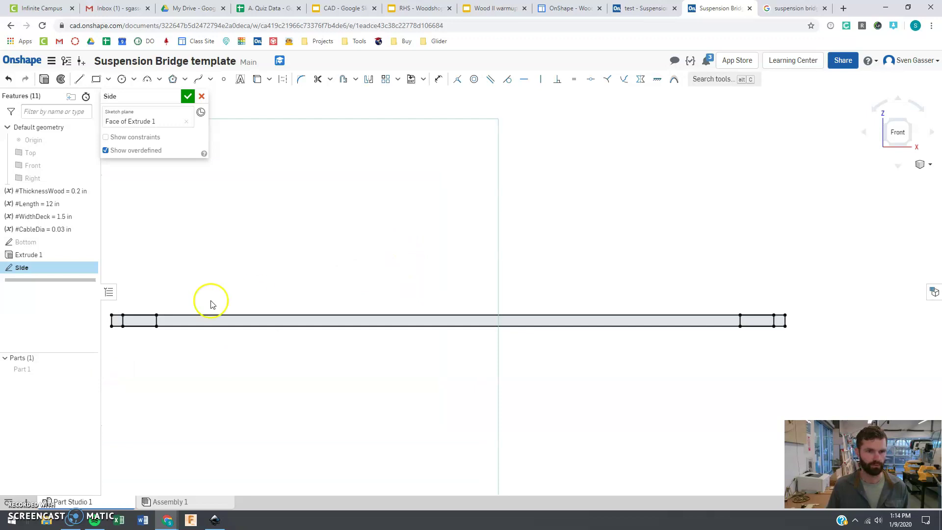
pyautogui.scroll(-1, 258, 274)
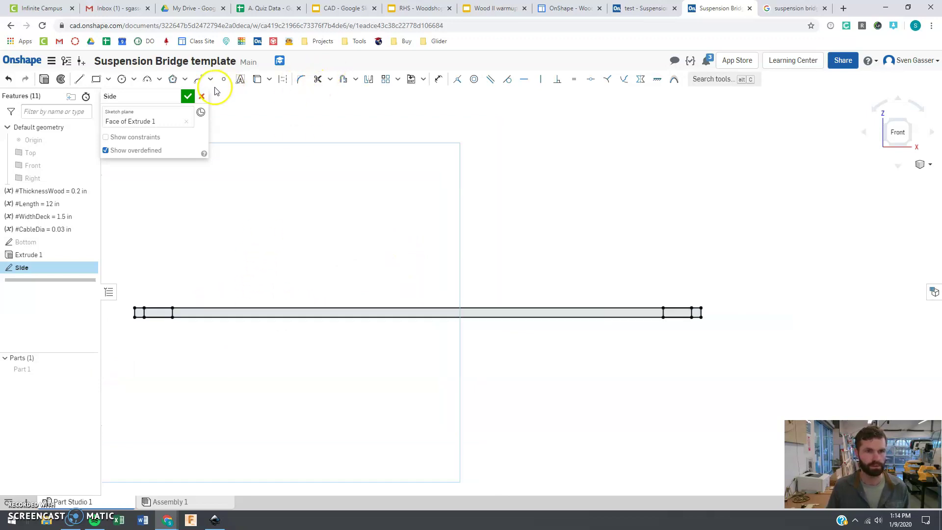
pyautogui.click(159, 79)
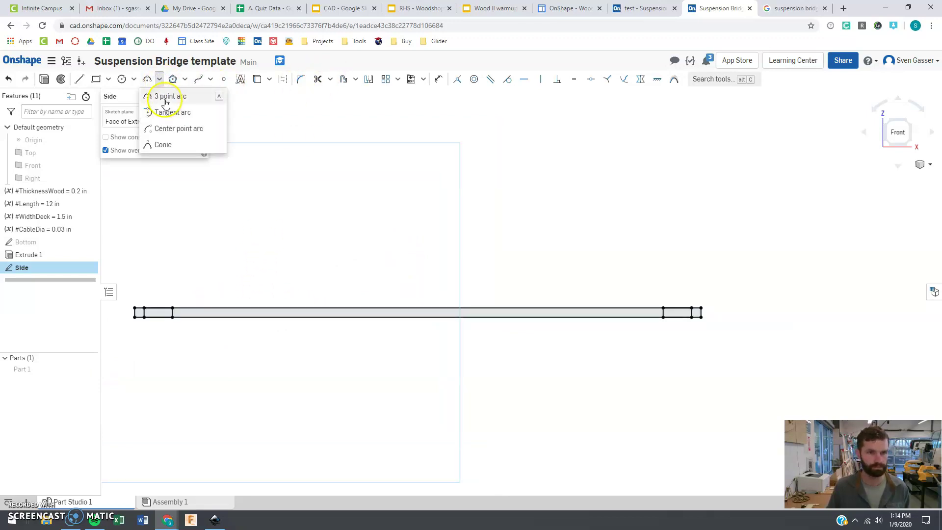
# Step: Draw a 3-point outer arch from the deck's left corner to its right corner
pyautogui.click(168, 96)
pyautogui.click(133, 307)
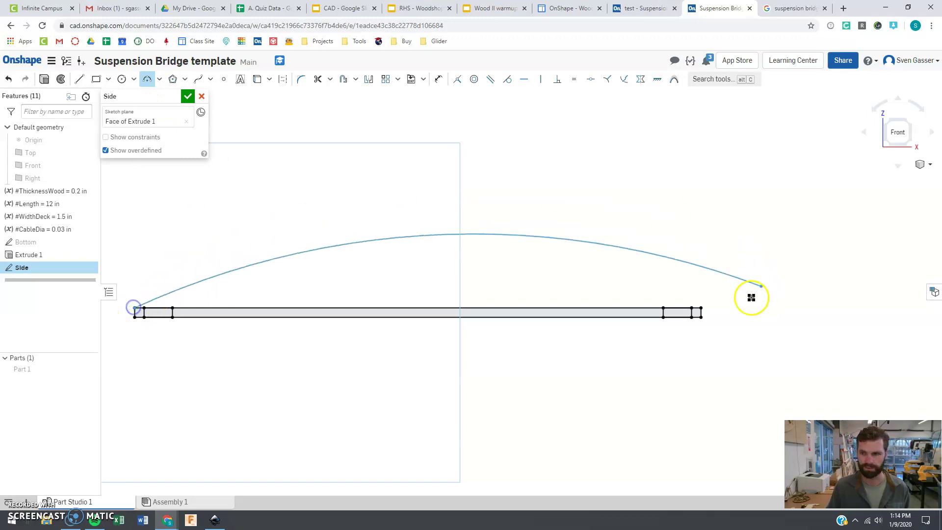
pyautogui.click(700, 309)
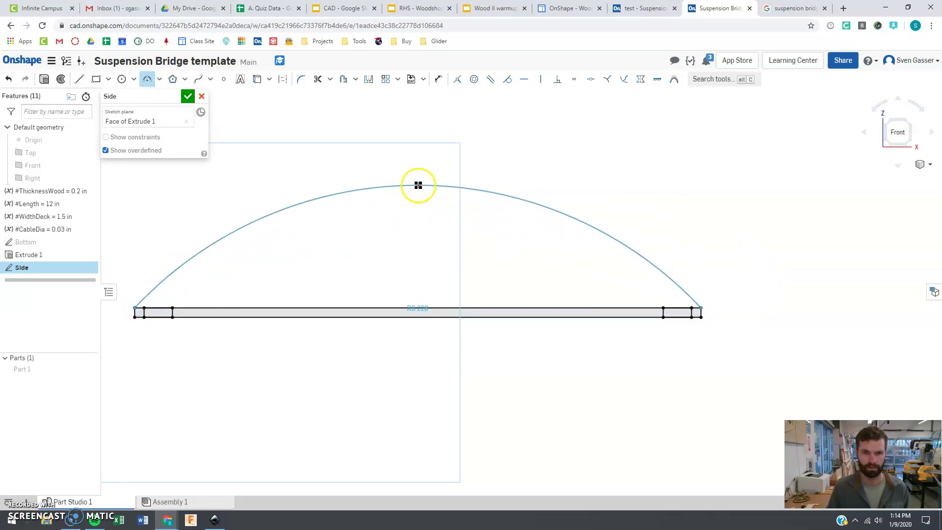
pyautogui.click(410, 146)
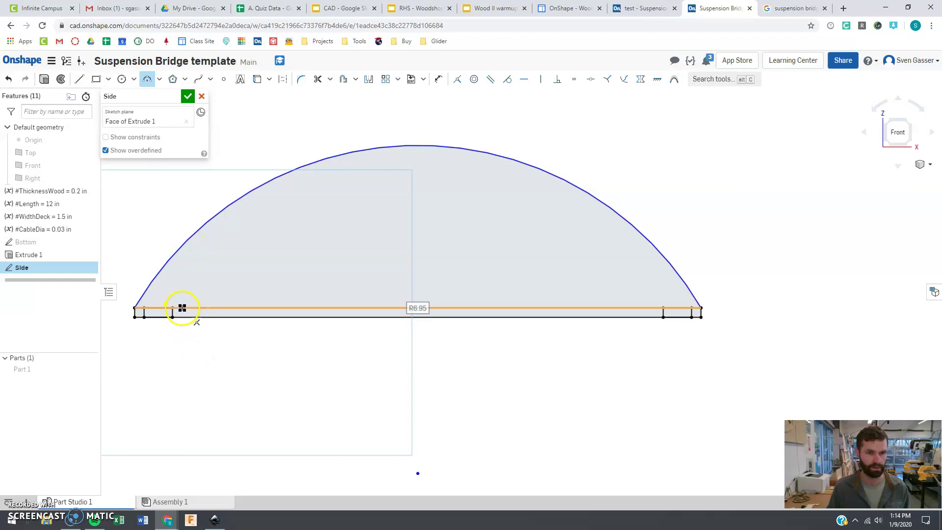
# Step: Draw an inner 3-point arc below the arch with both ends on the deck line
pyautogui.click(181, 307)
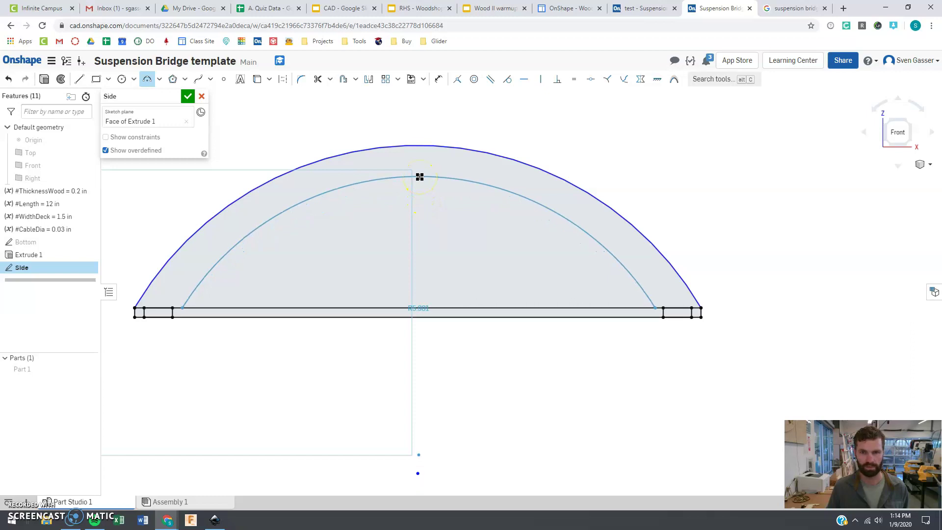
pyautogui.click(420, 176)
pyautogui.press('Escape')
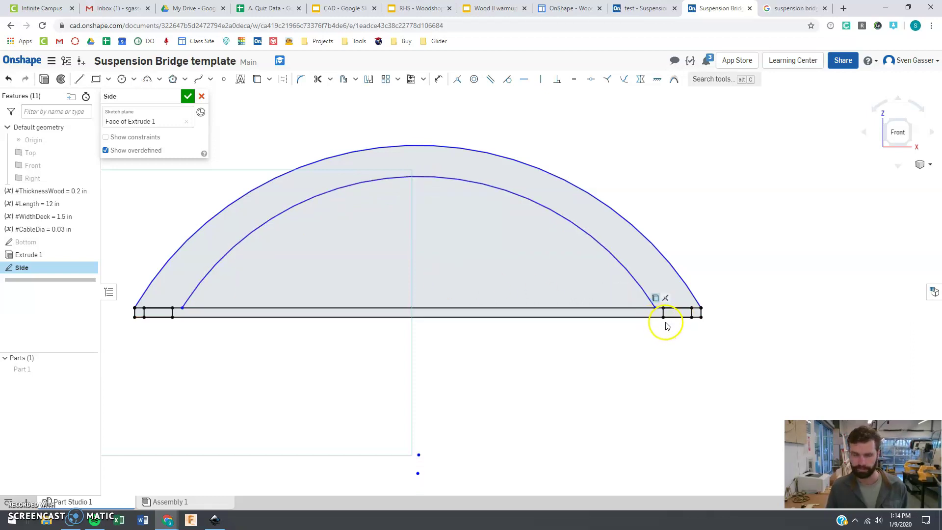
# Step: Dimension the inner arc's left end 0.2 inward from the deck corner
pyautogui.press('m')
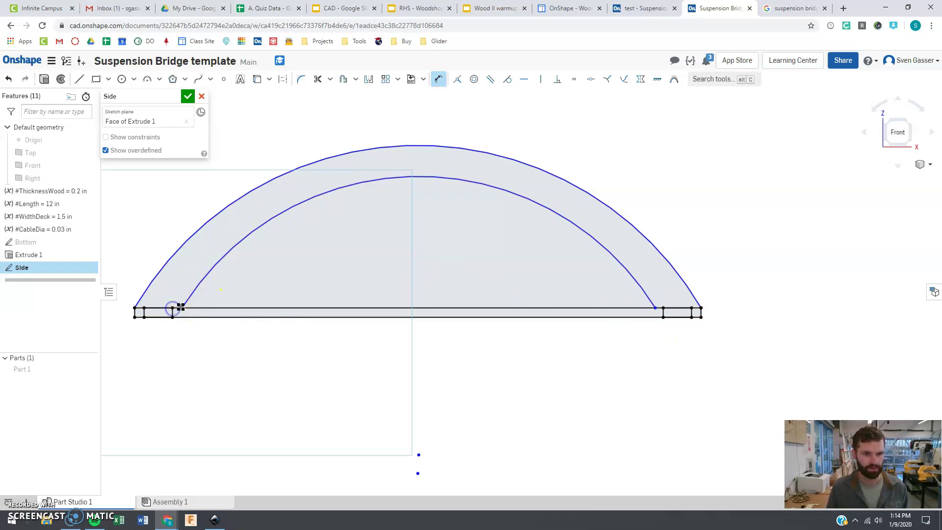
pyautogui.click(181, 310)
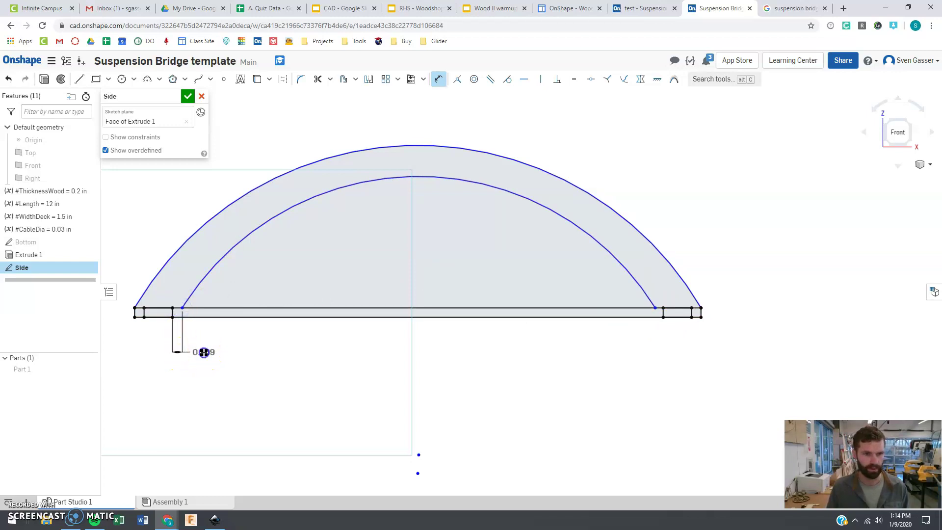
pyautogui.click(177, 347)
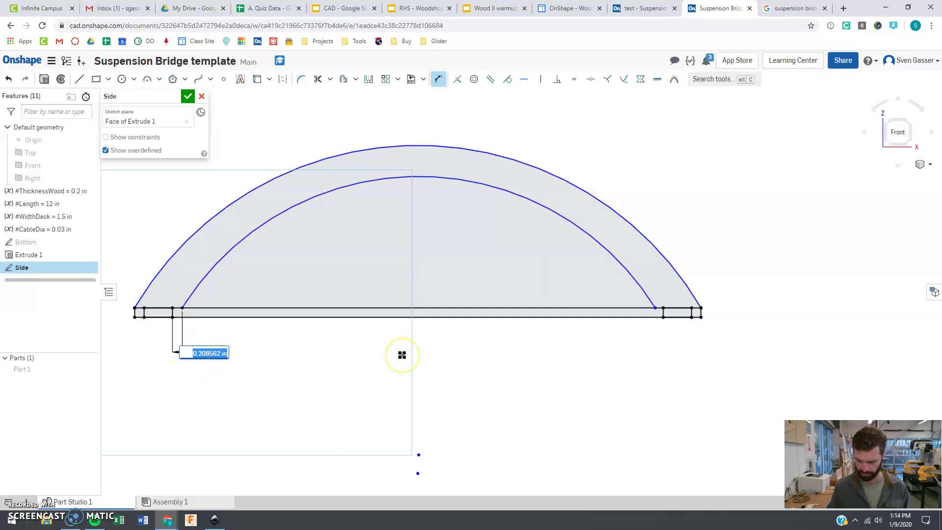
pyautogui.press('Return')
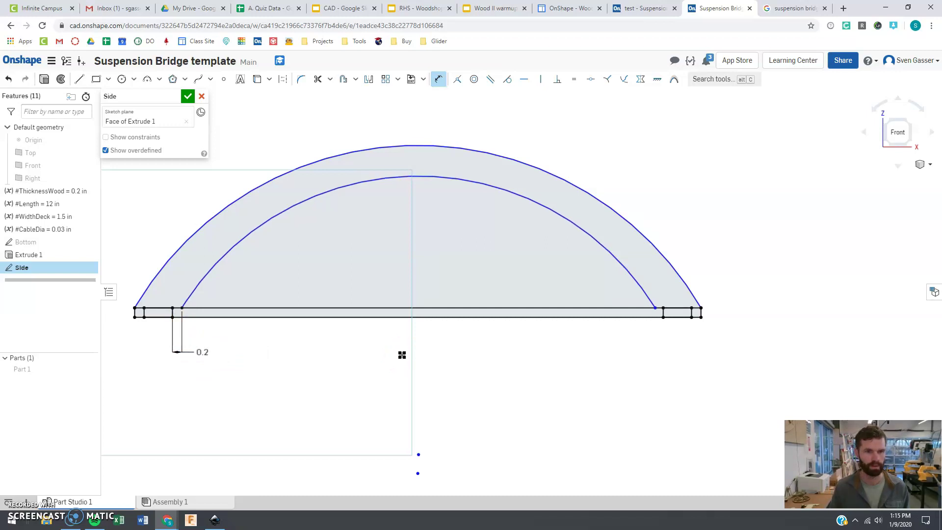
pyautogui.press('Escape')
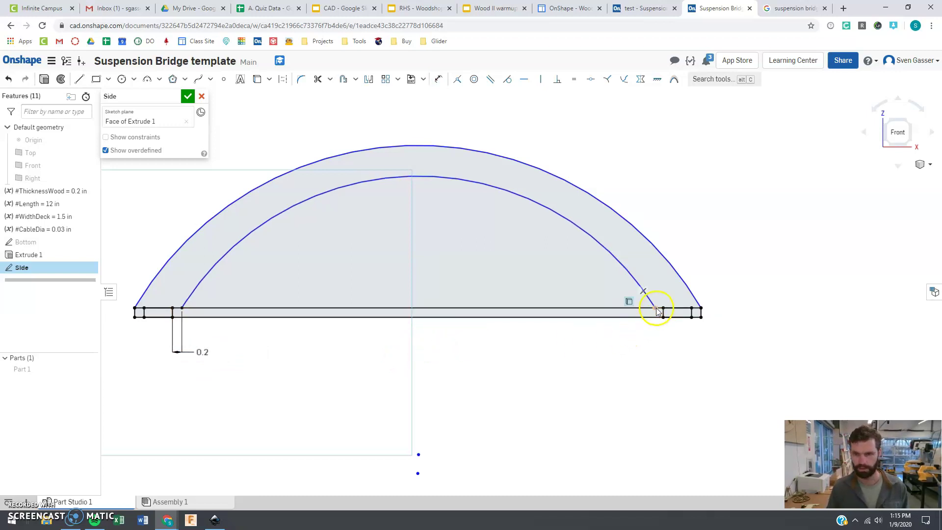
# Step: Dimension the inner arc's right end 0.2 inward from the deck notch
pyautogui.press('d')
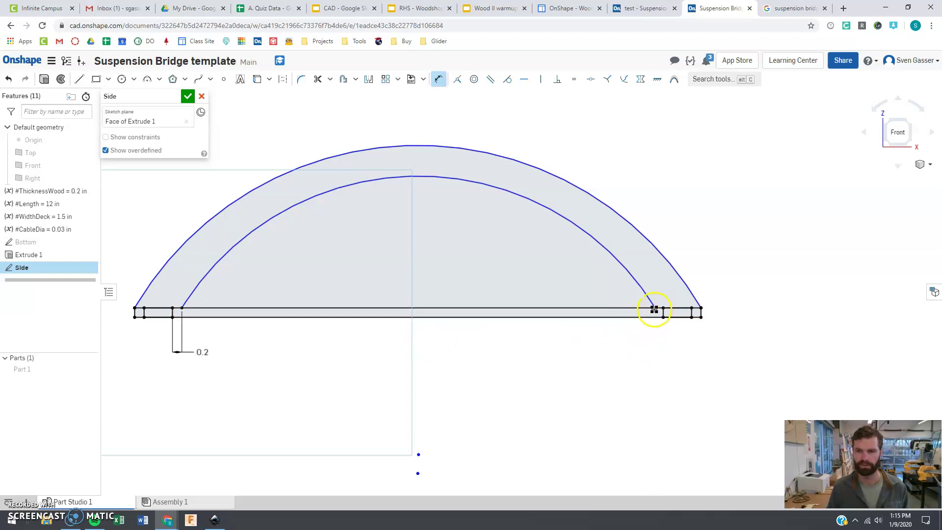
pyautogui.click(663, 311)
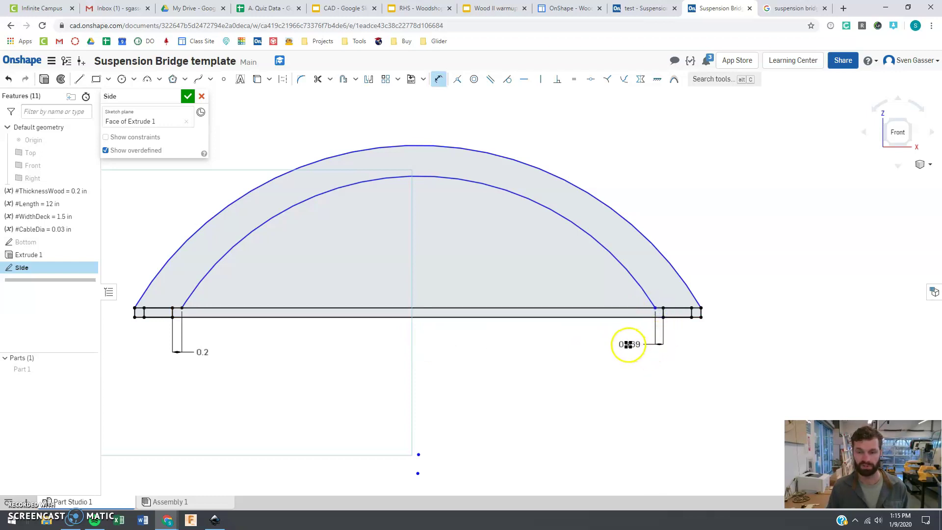
pyautogui.moveTo(638, 346)
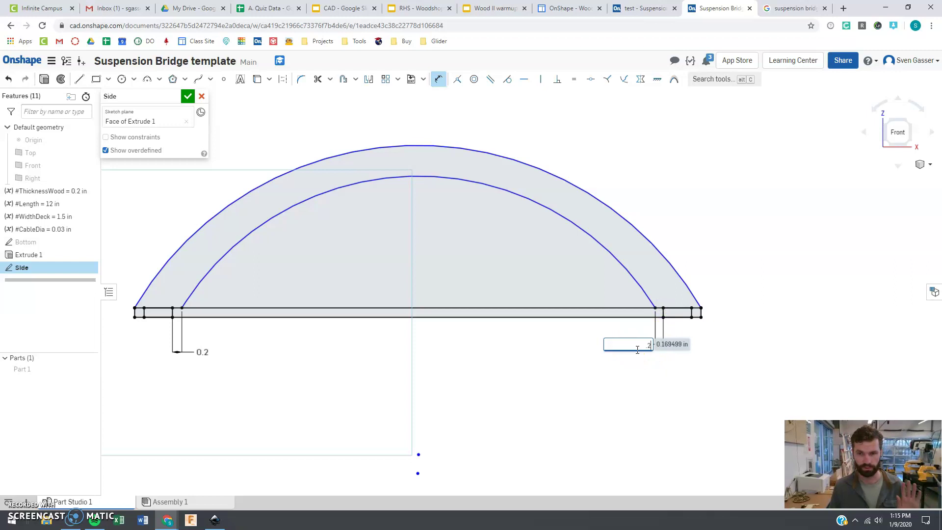
pyautogui.press('Return')
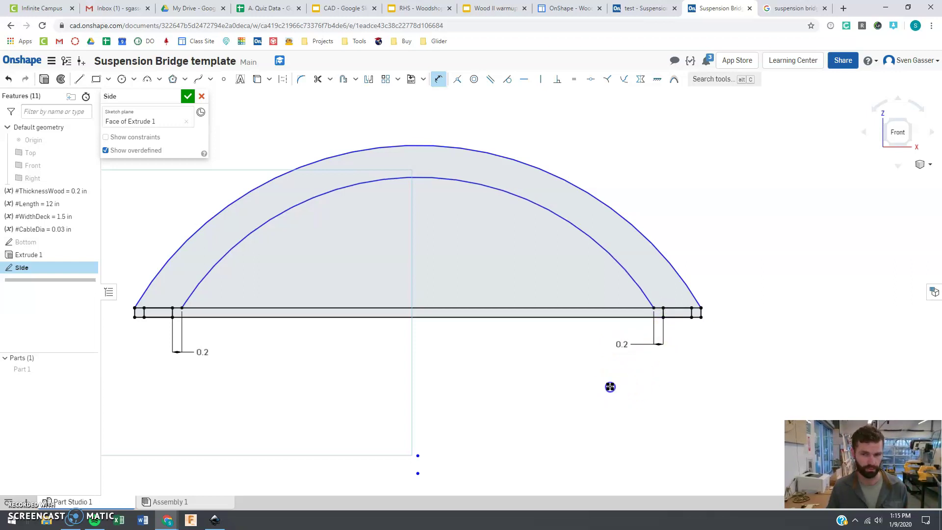
pyautogui.press('Escape')
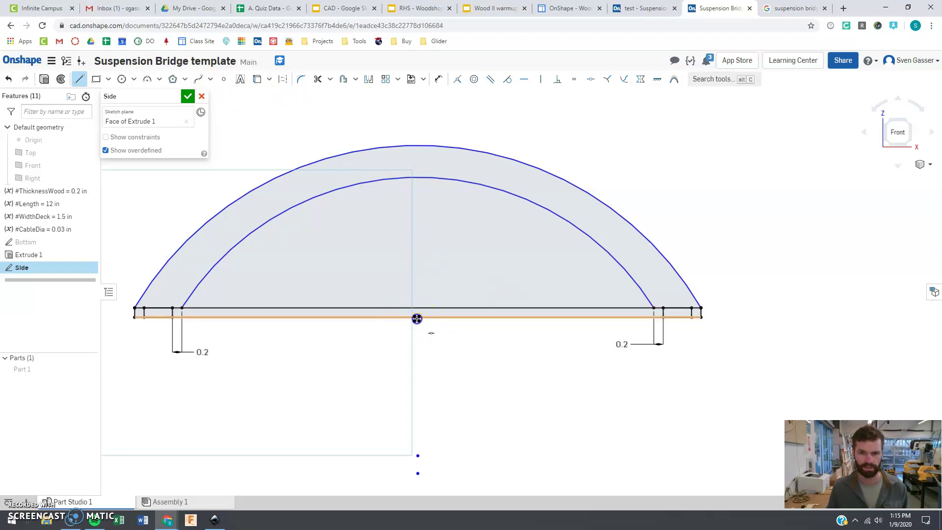
# Step: Draw a vertical line from the deck midpoint to the arch top and make it construction geometry
pyautogui.click(417, 319)
pyautogui.click(410, 151)
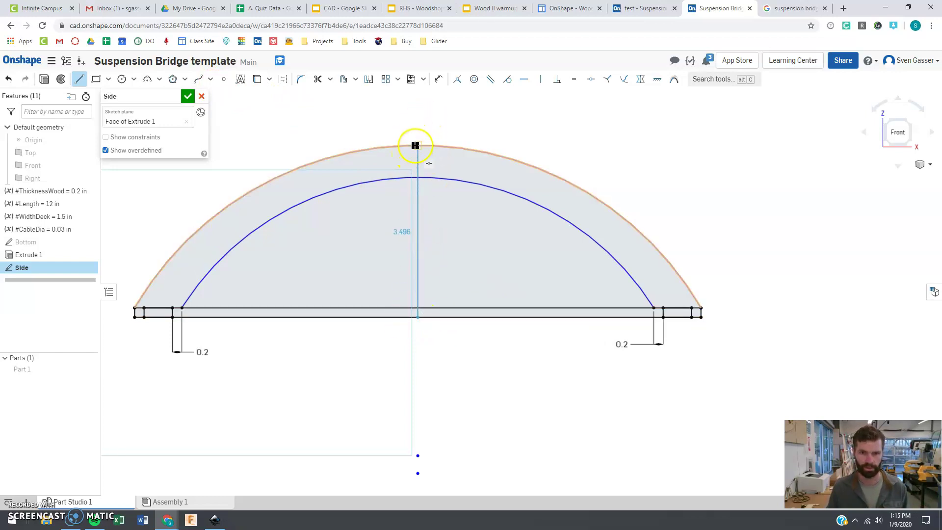
pyautogui.click(416, 145)
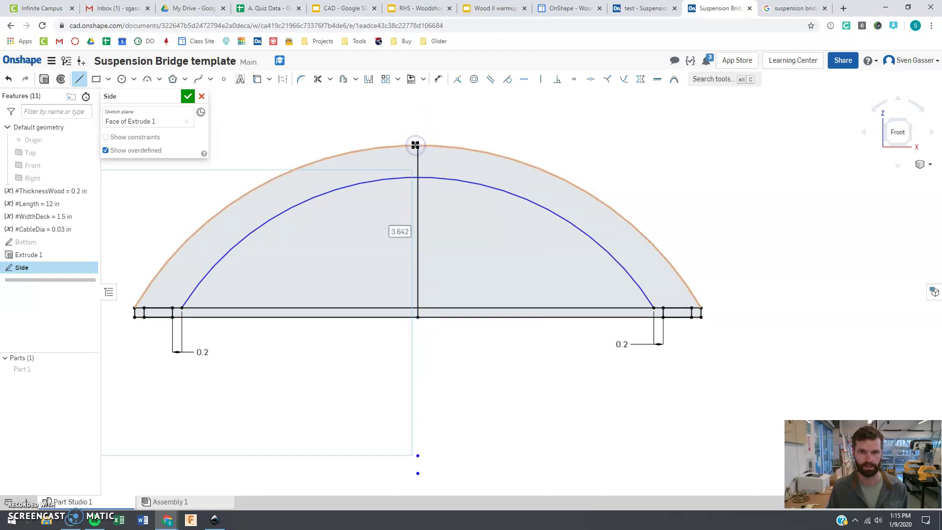
pyautogui.press('Escape')
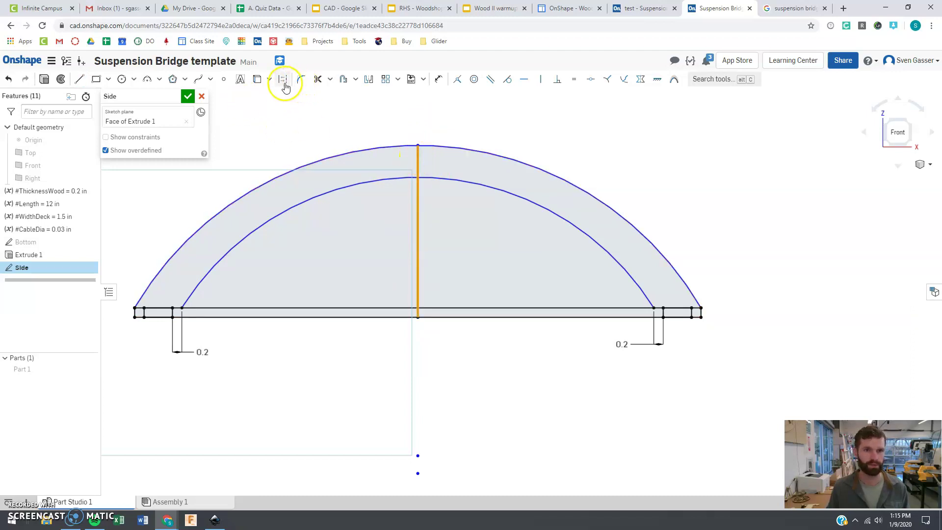
pyautogui.click(284, 81)
pyautogui.click(351, 115)
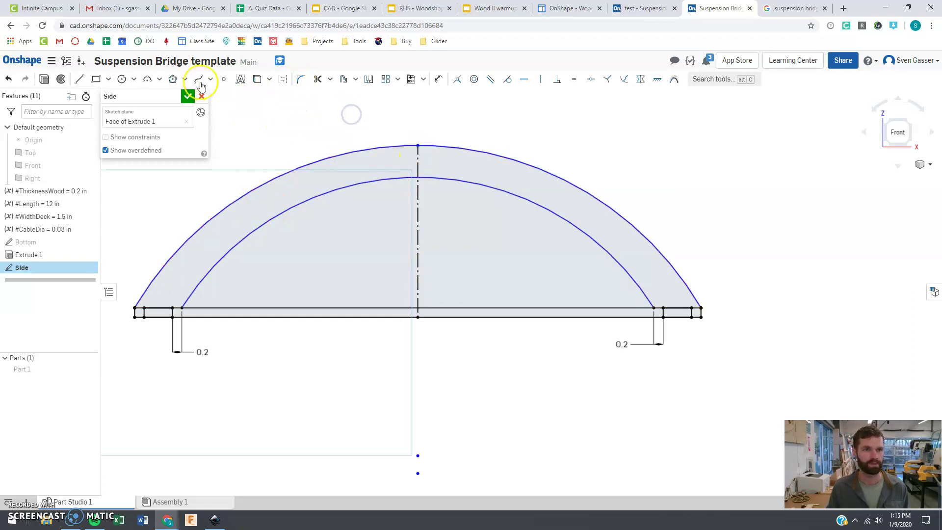
# Step: Draw a 3-point middle arc between the inner and outer arches and select it
pyautogui.click(159, 81)
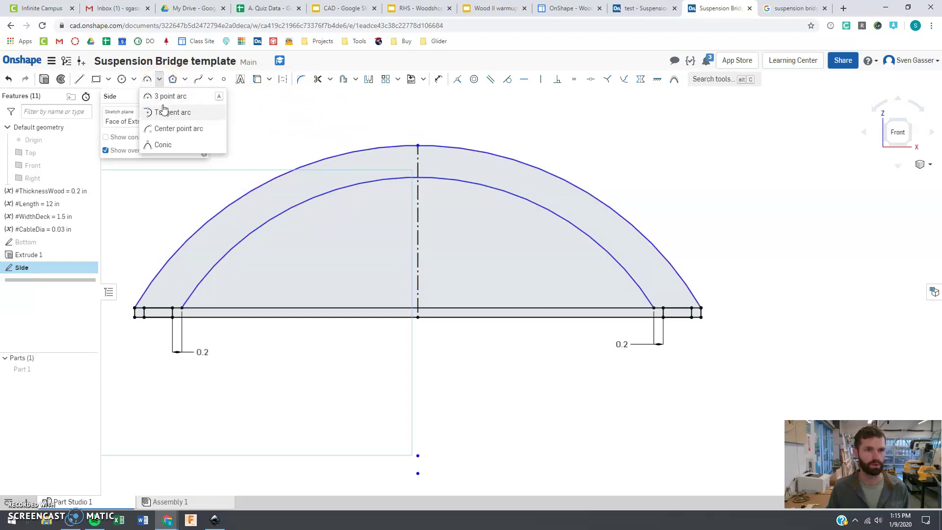
pyautogui.click(163, 100)
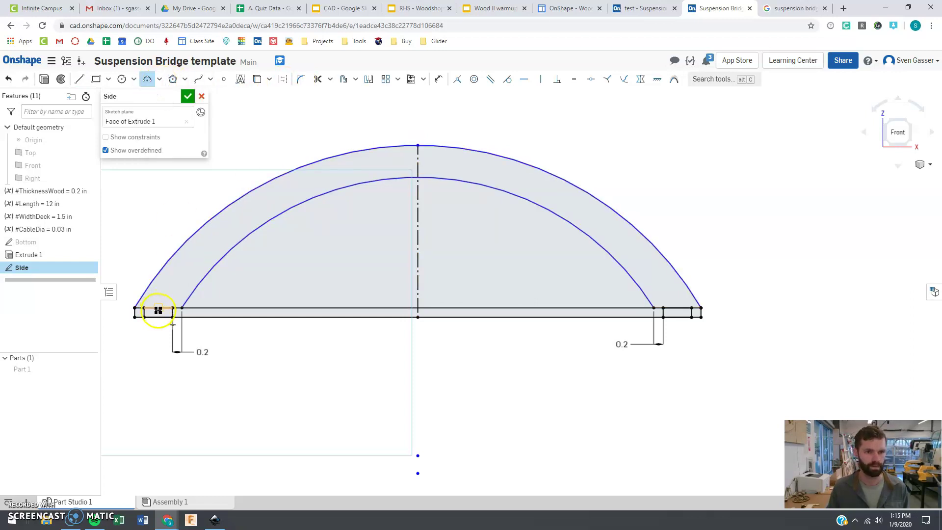
pyautogui.click(675, 309)
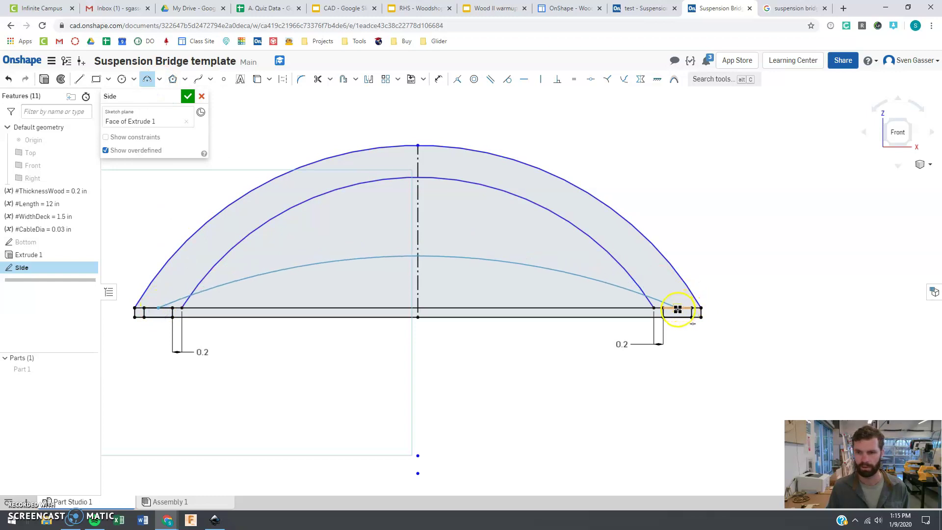
pyautogui.click(418, 161)
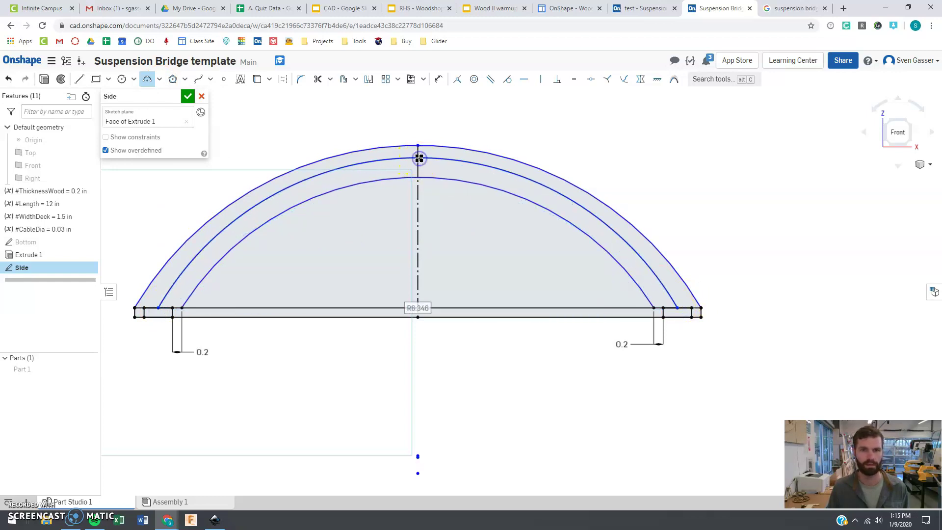
pyautogui.press('Escape')
pyautogui.click(389, 161)
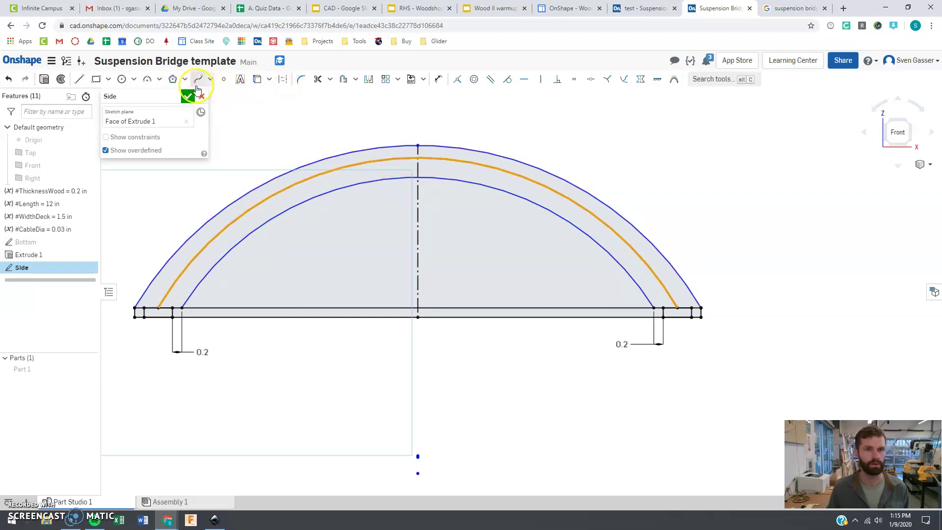
# Step: Make the middle arc construction geometry and clear the selection
pyautogui.click(285, 81)
pyautogui.click(309, 133)
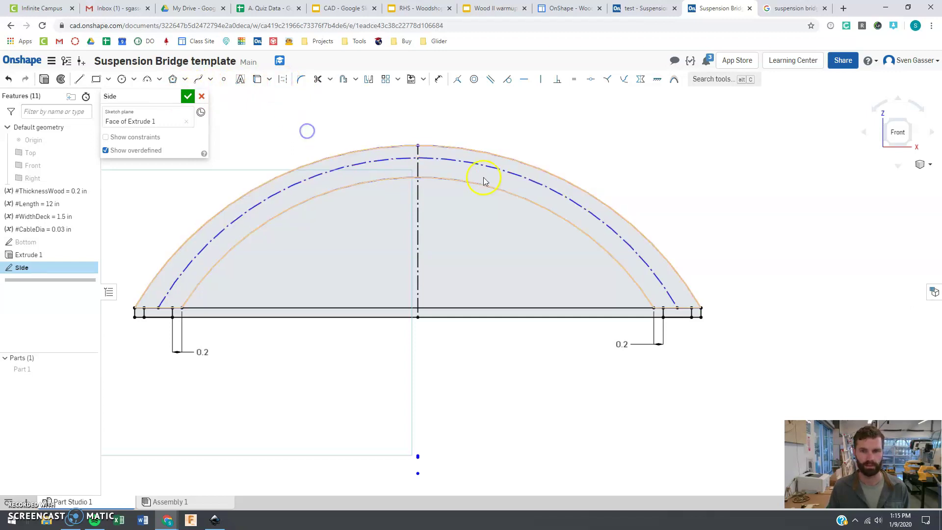
pyautogui.click(523, 201)
pyautogui.click(147, 295)
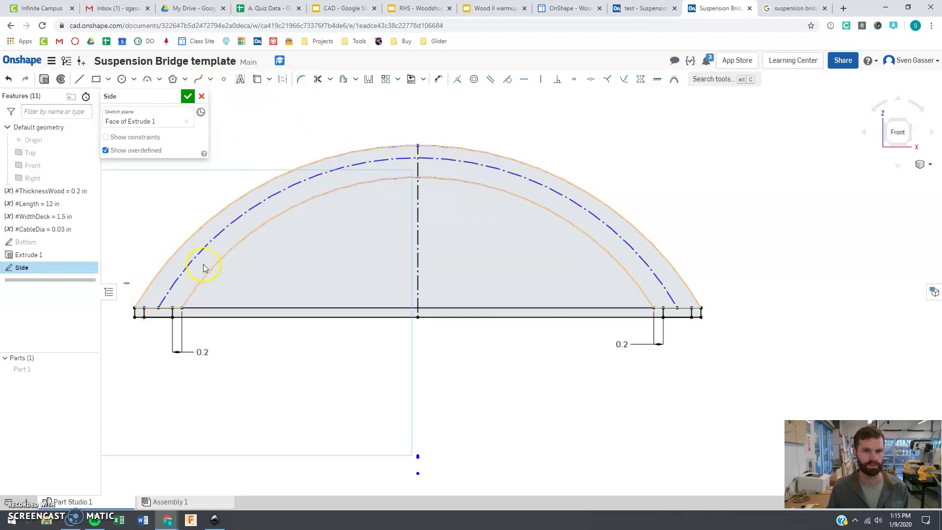
pyautogui.press('Escape')
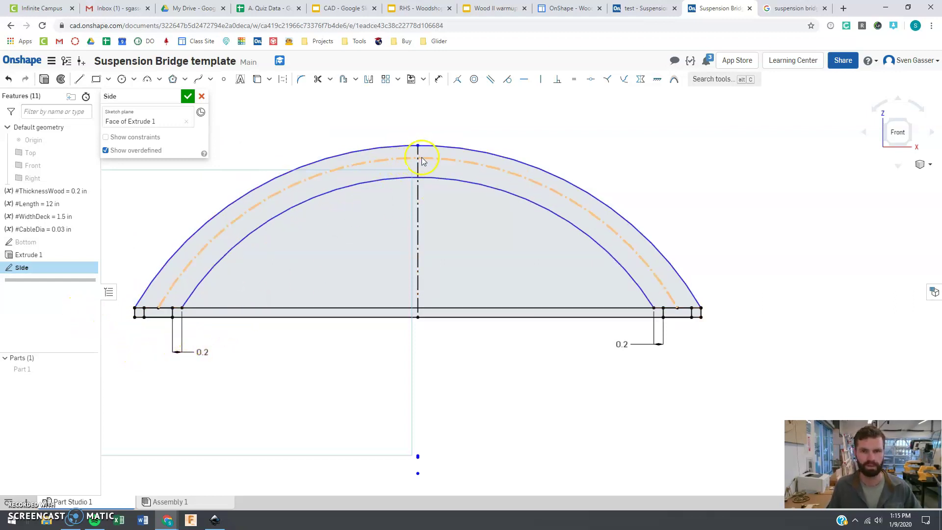
# Step: Draw three cable-hole circles centred along the construction arc near the left end
pyautogui.click(123, 79)
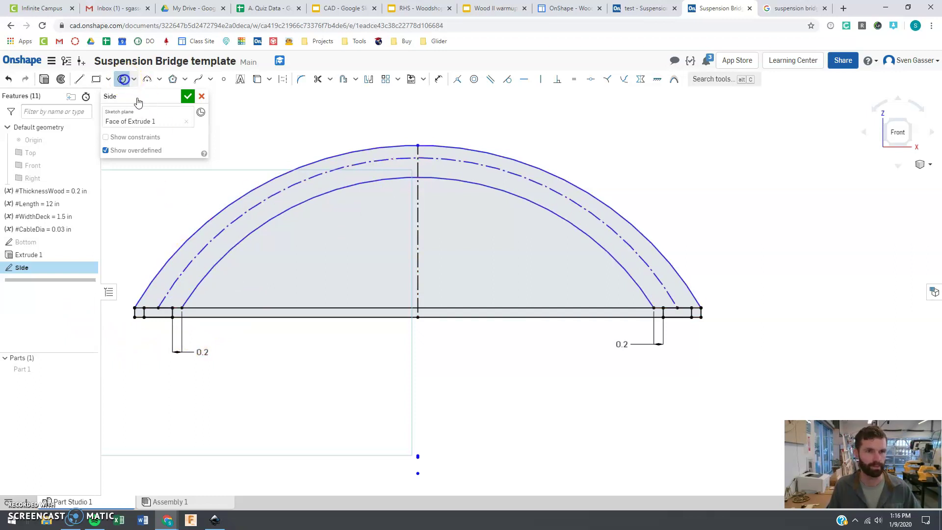
pyautogui.click(190, 263)
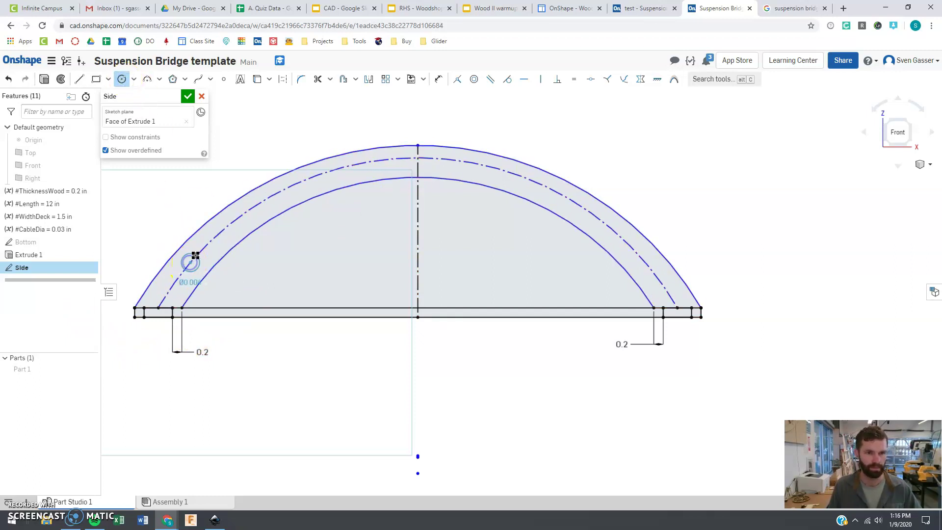
pyautogui.click(210, 242)
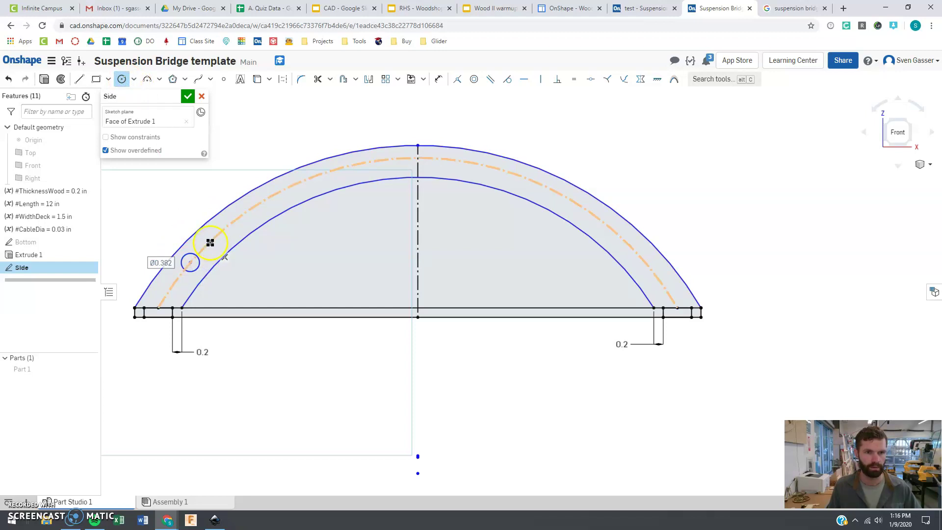
pyautogui.click(227, 236)
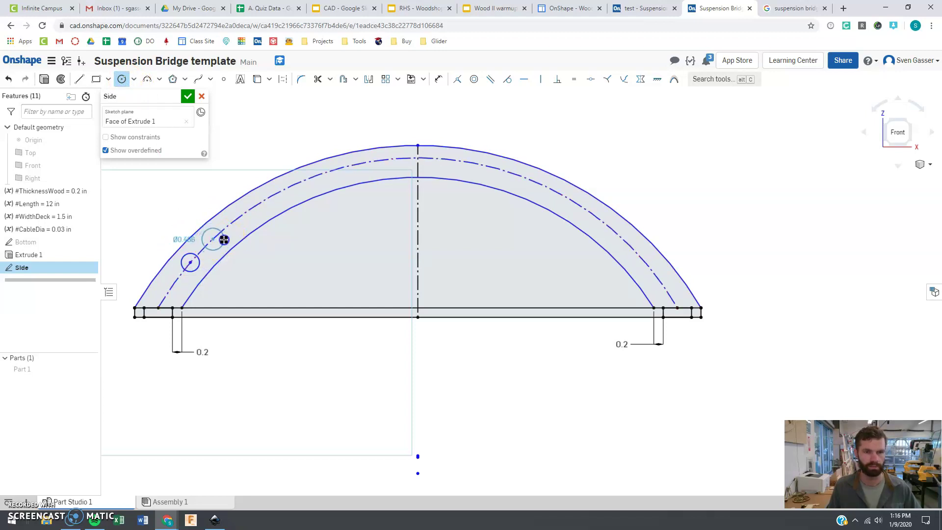
pyautogui.click(223, 239)
pyautogui.click(236, 220)
pyautogui.click(249, 218)
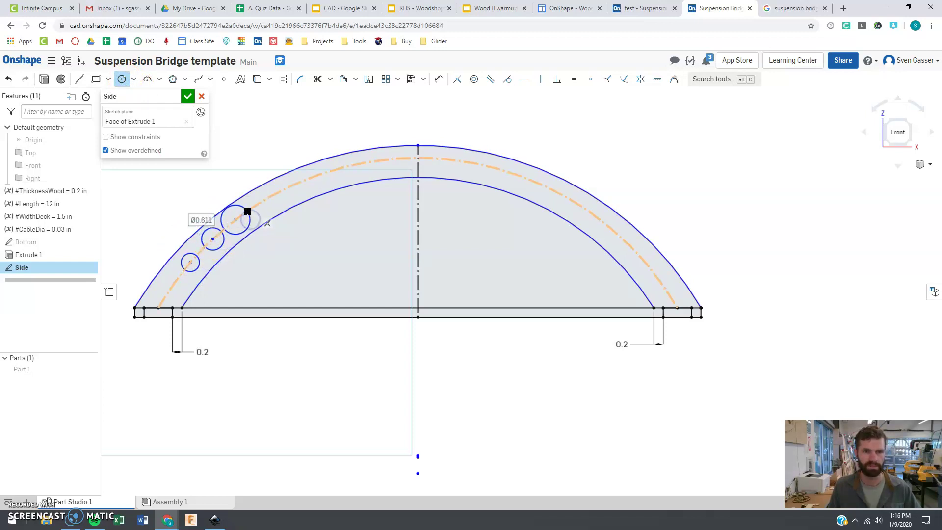
pyautogui.press('Escape')
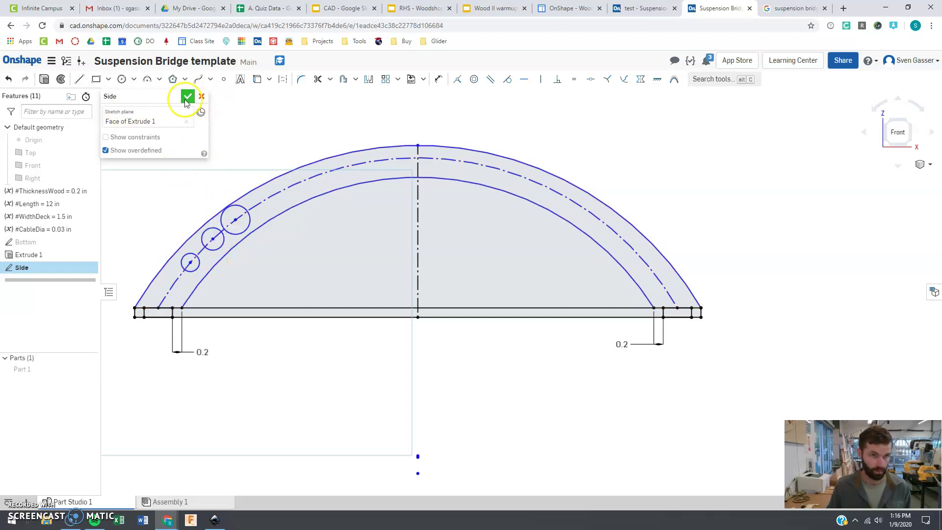
# Step: Dimension the lower circle's diameter as #CableDia
pyautogui.press('d')
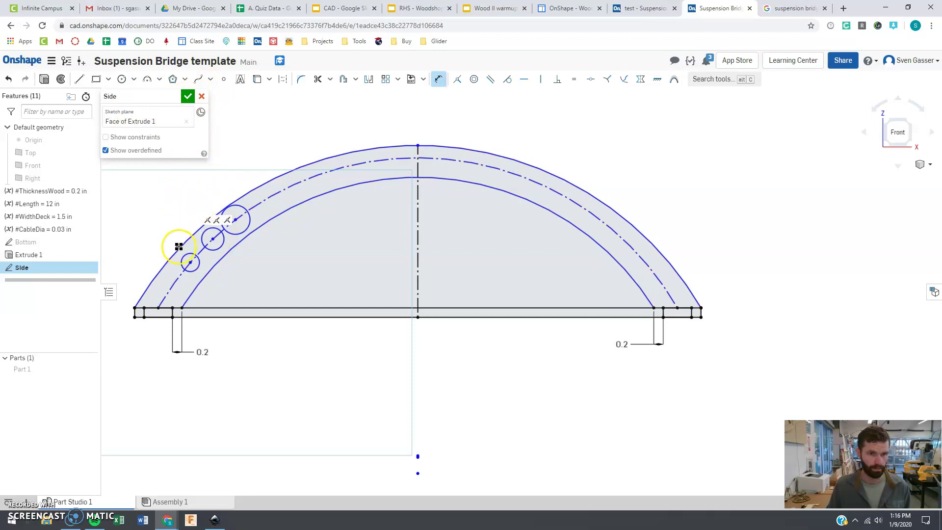
pyautogui.click(183, 255)
pyautogui.click(153, 224)
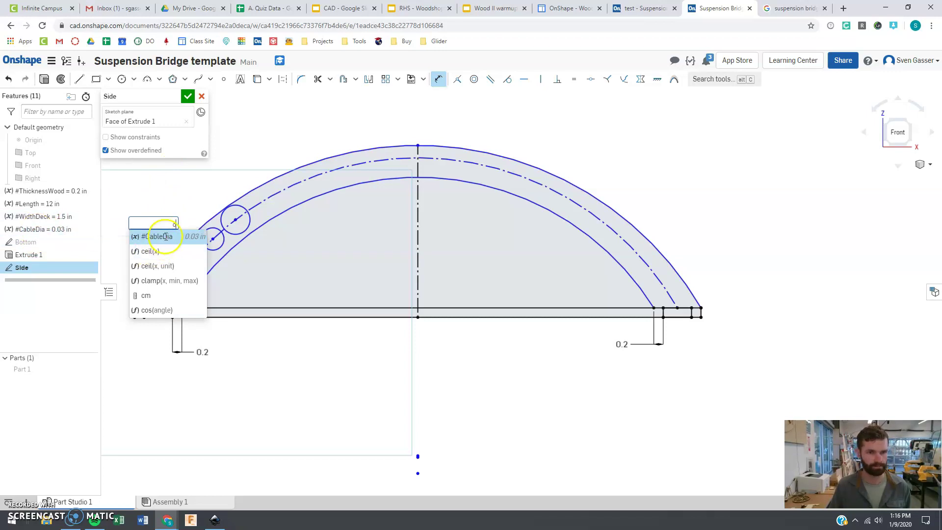
pyautogui.click(161, 238)
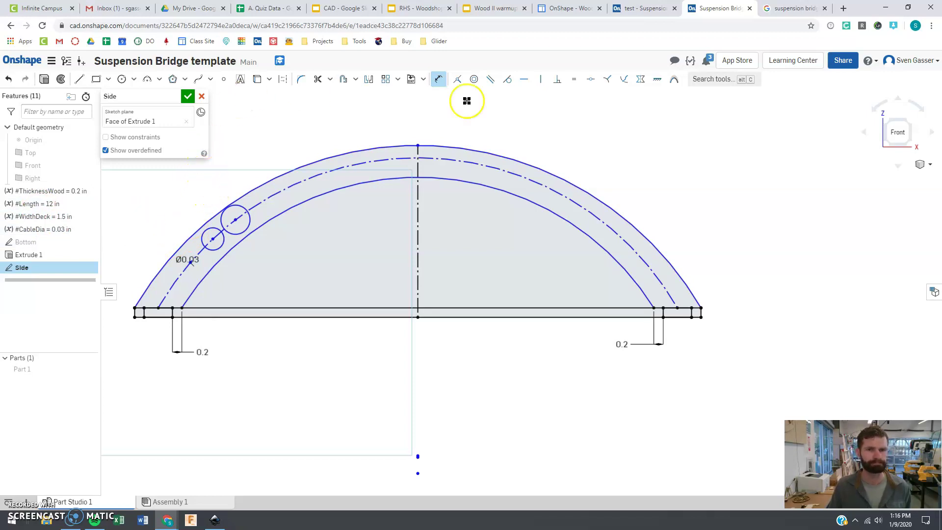
pyautogui.press('Escape')
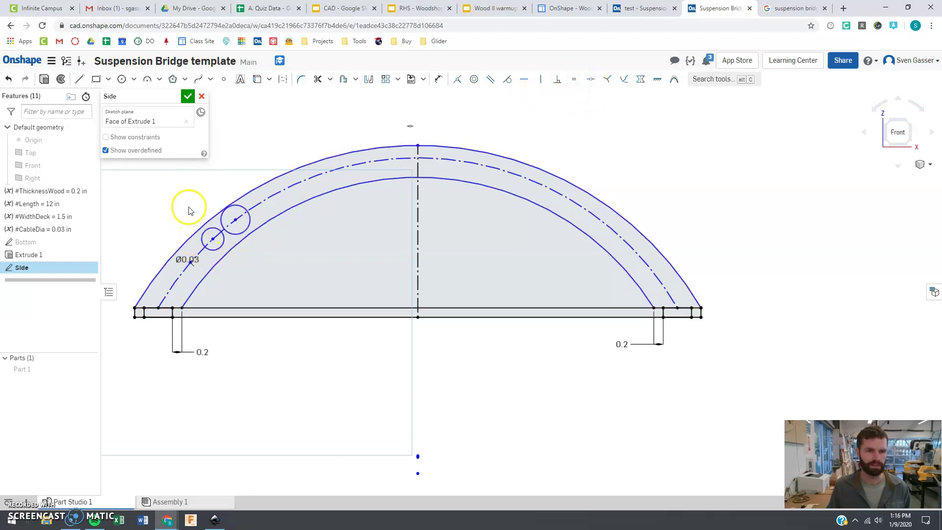
# Step: Make the other circles equal to it and move the Ø0.03 dimension clear of the arch
pyautogui.moveTo(253, 259); pyautogui.dragTo(258, 274)
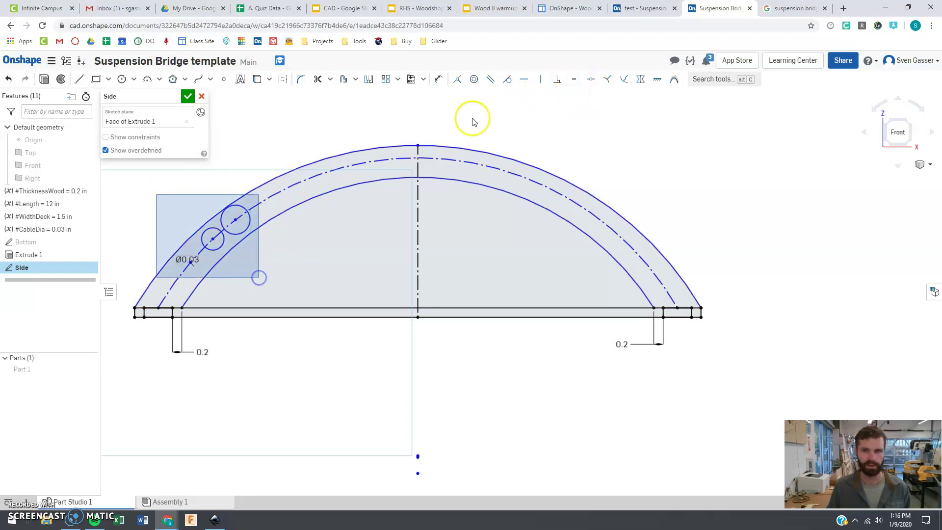
pyautogui.click(575, 79)
pyautogui.scroll(3, 190, 241)
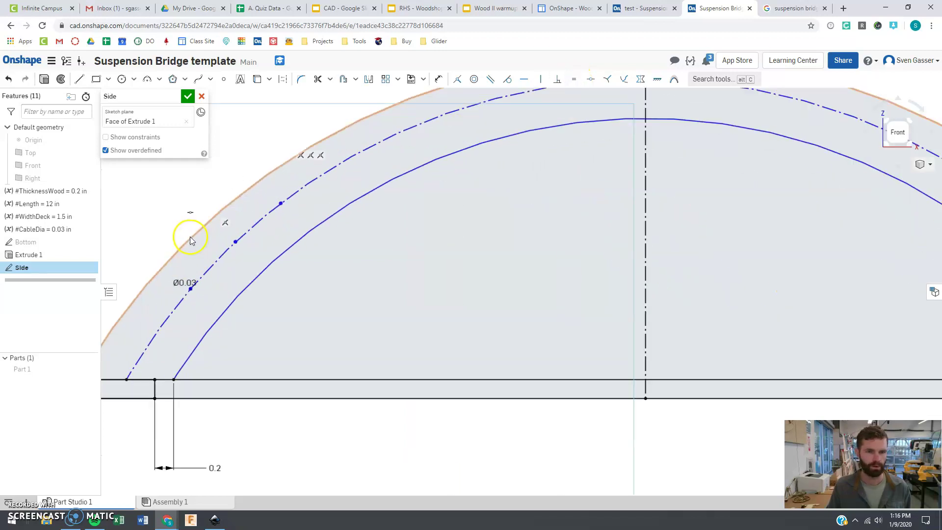
pyautogui.scroll(2, 189, 244)
pyautogui.scroll(2, 231, 253)
pyautogui.scroll(2, 232, 220)
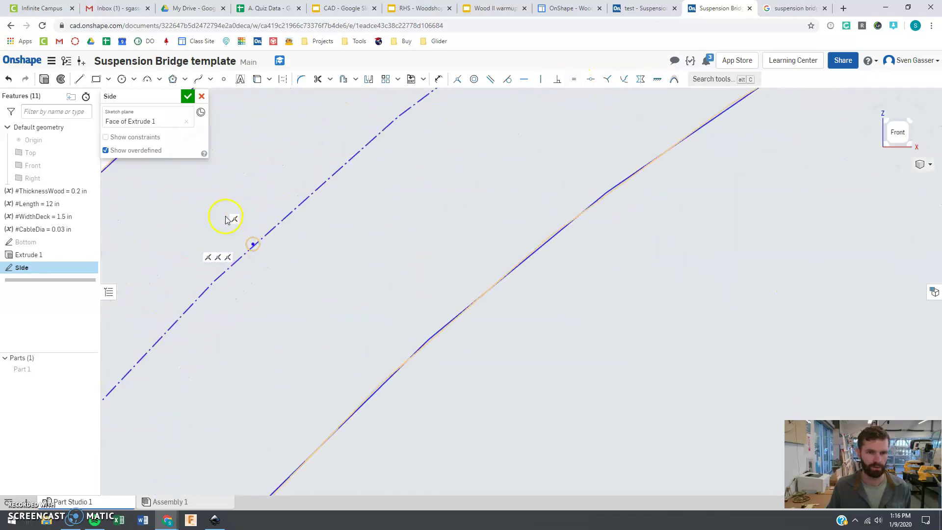
pyautogui.scroll(-5, 239, 232)
pyautogui.scroll(-3, 247, 206)
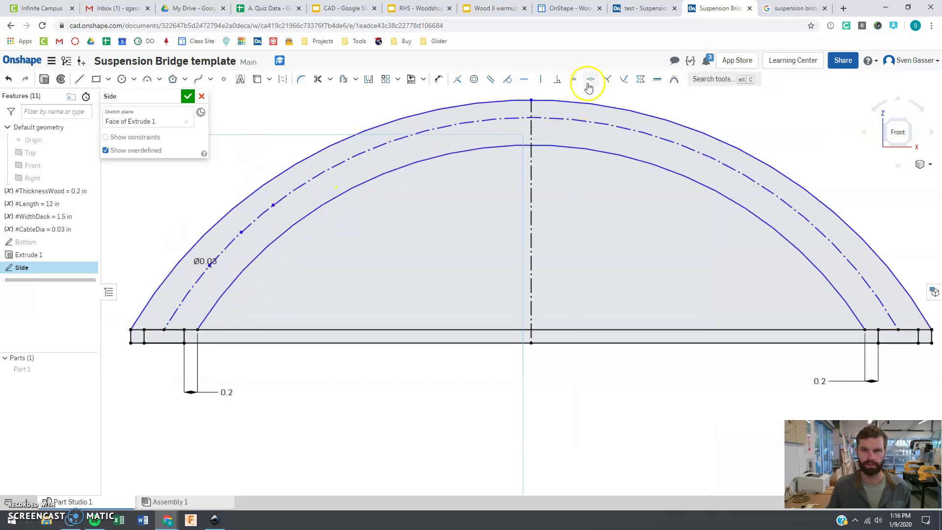
pyautogui.moveTo(206, 261); pyautogui.dragTo(150, 233)
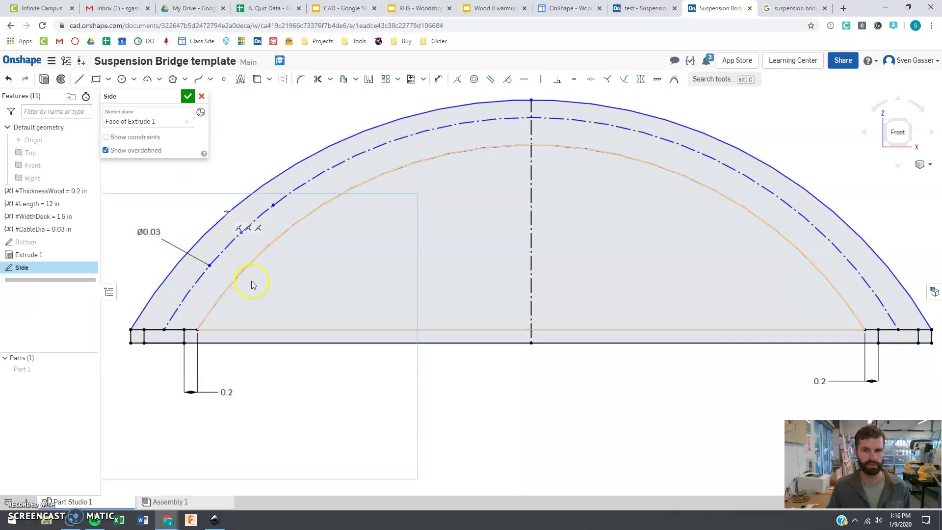
pyautogui.scroll(-1, 308, 248)
pyautogui.scroll(-1, 309, 248)
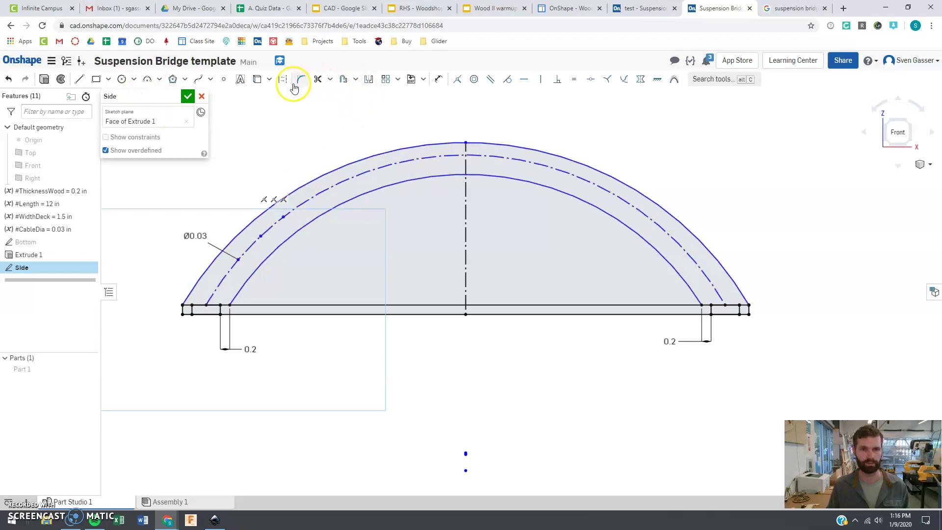
# Step: Mirror the left cable holes about the vertical centreline and finish the Side sketch
pyautogui.click(368, 79)
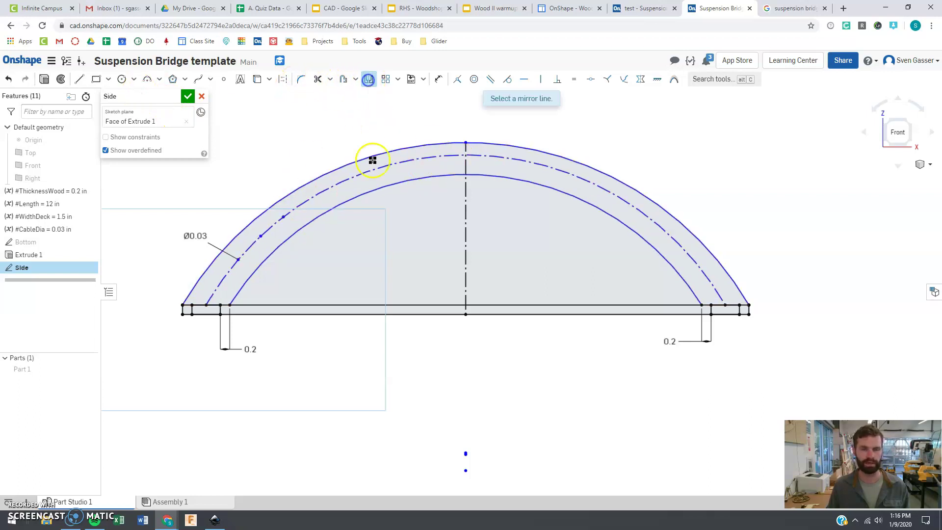
pyautogui.click(466, 202)
pyautogui.moveTo(214, 178)
pyautogui.mouseDown()
pyautogui.moveTo(322, 279)
pyautogui.moveTo(346, 284)
pyautogui.mouseUp()
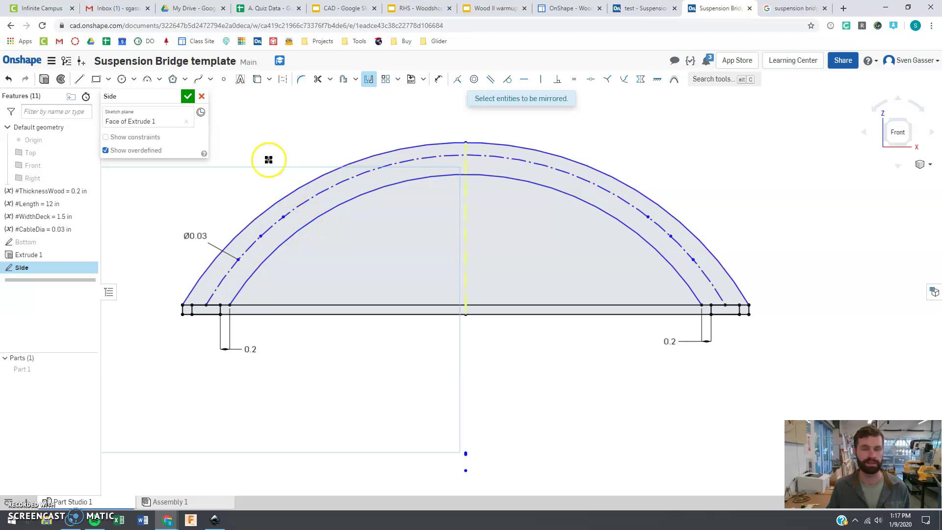
pyautogui.click(188, 98)
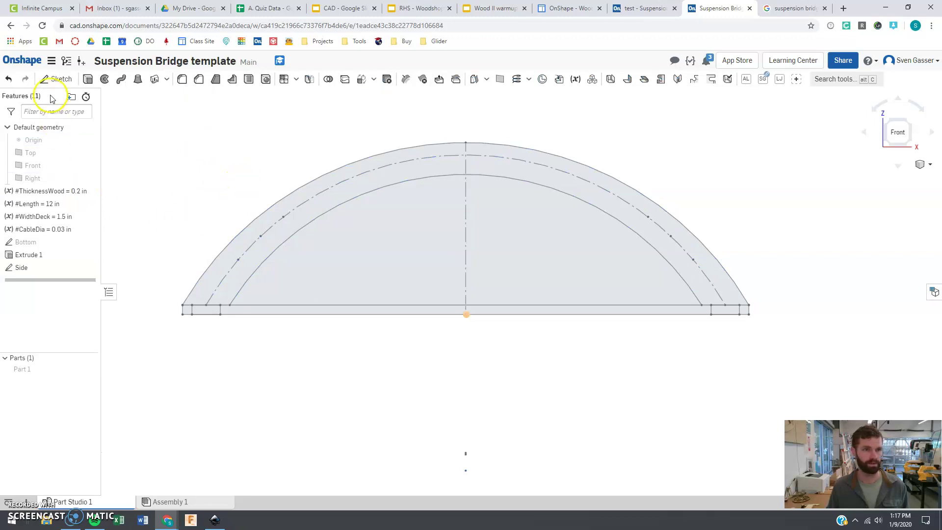
# Step: Extrude the arch band plus both foot regions as a new part, #ThicknessWood deep
pyautogui.click(87, 79)
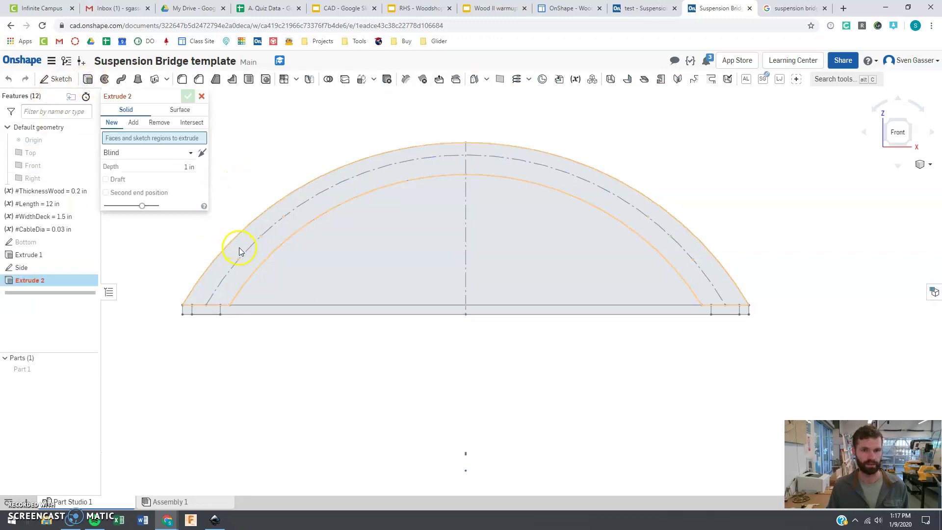
pyautogui.click(209, 310)
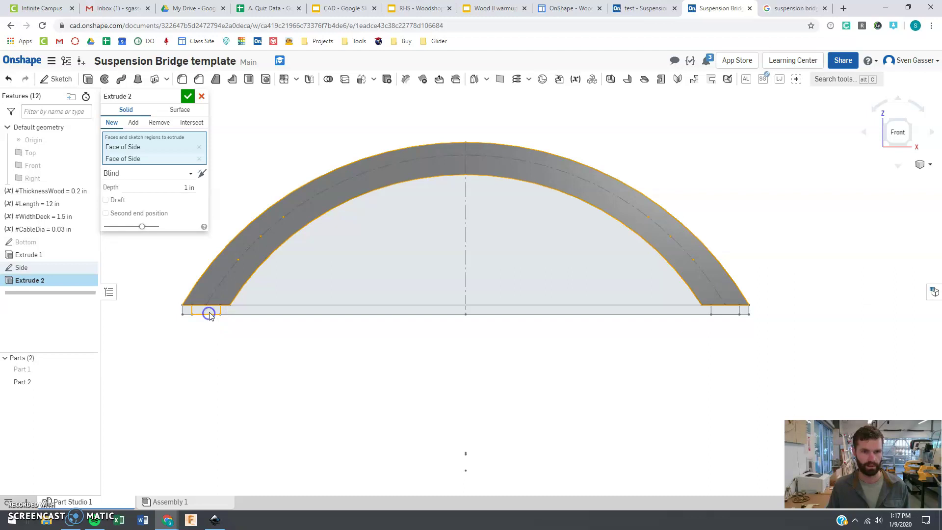
pyautogui.click(731, 310)
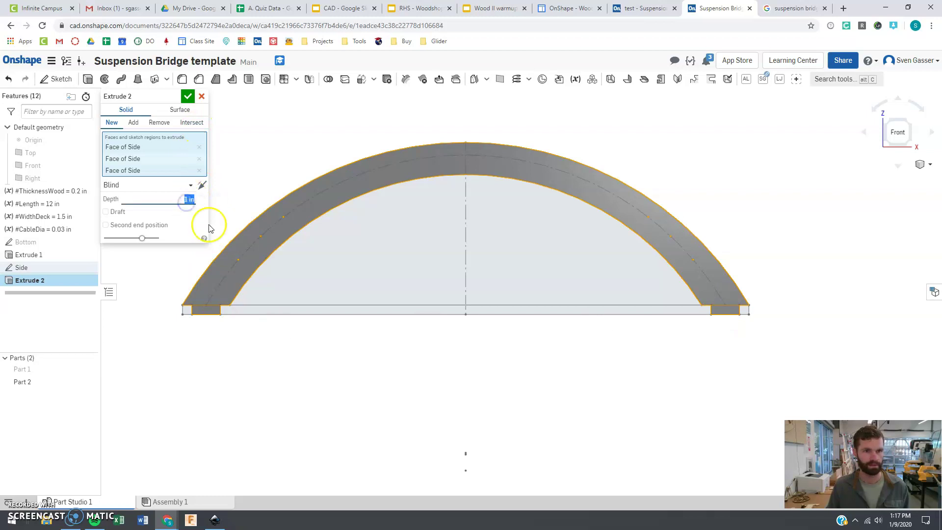
pyautogui.write('t')
pyautogui.click(171, 213)
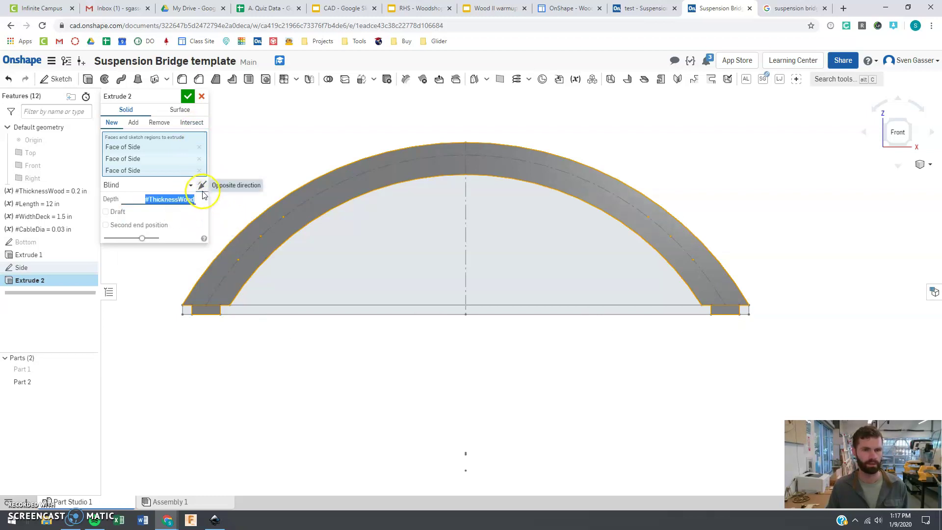
pyautogui.click(189, 98)
pyautogui.moveTo(364, 242)
pyautogui.mouseDown(button='right')
pyautogui.moveTo(351, 253)
pyautogui.moveTo(369, 232)
pyautogui.mouseUp(button='right')
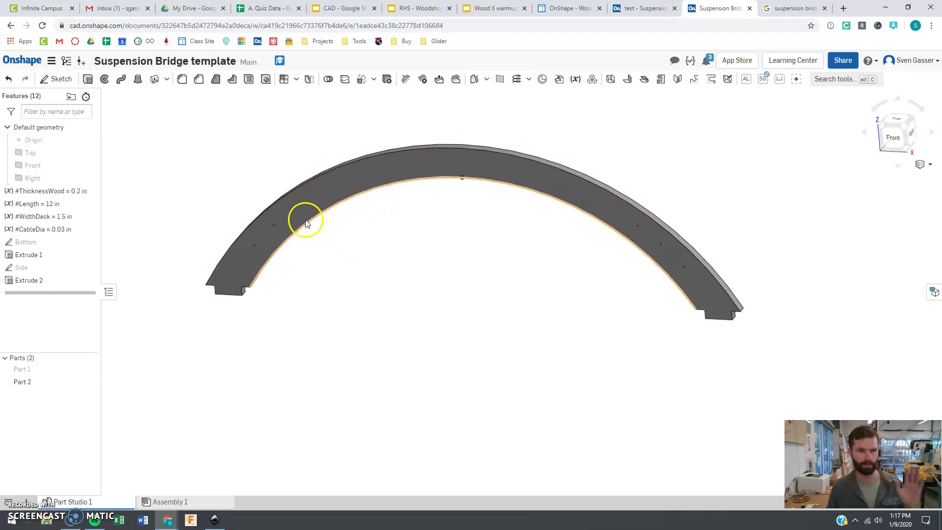
# Step: Show deck Part 1 again and orbit to see the arch standing in its notches
pyautogui.click(92, 370)
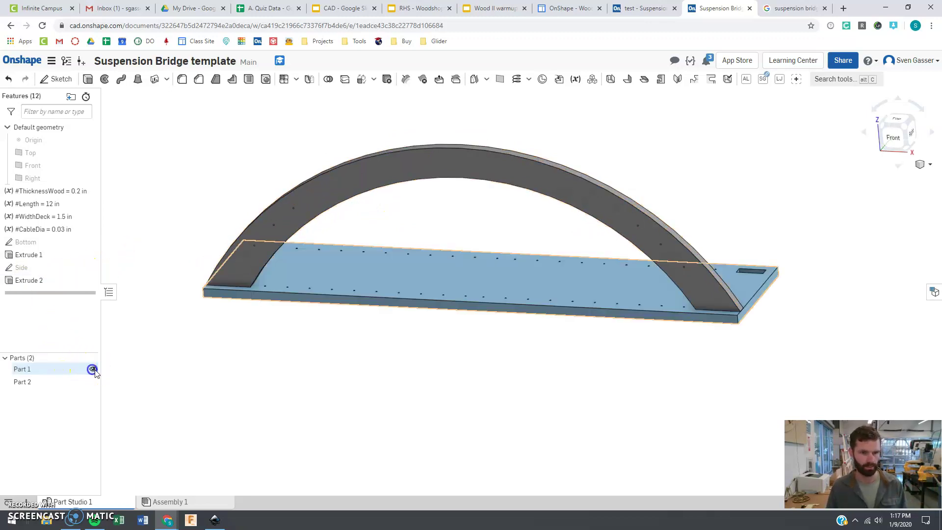
pyautogui.moveTo(361, 332)
pyautogui.mouseDown(button='right')
pyautogui.moveTo(361, 314)
pyautogui.moveTo(441, 357)
pyautogui.mouseUp(button='right')
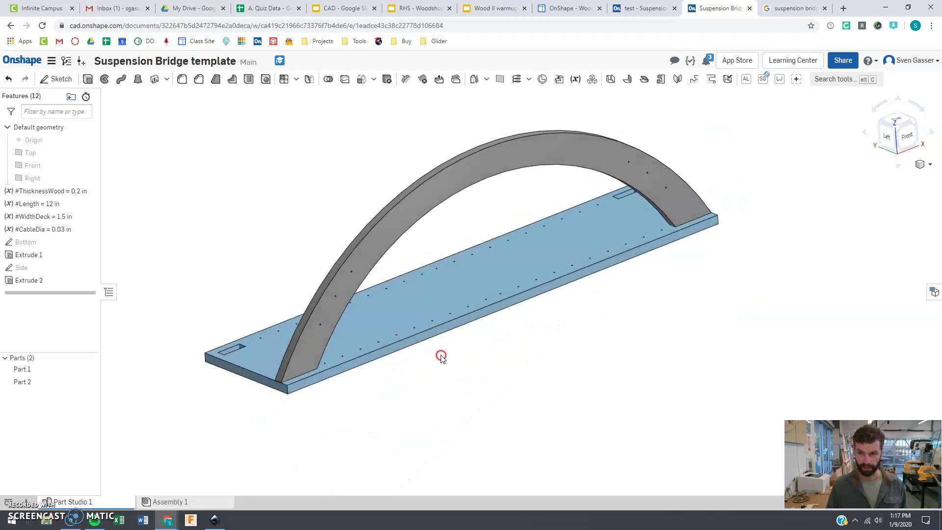
pyautogui.scroll(-3, 437, 404)
pyautogui.scroll(-2, 479, 285)
pyautogui.scroll(5, 494, 278)
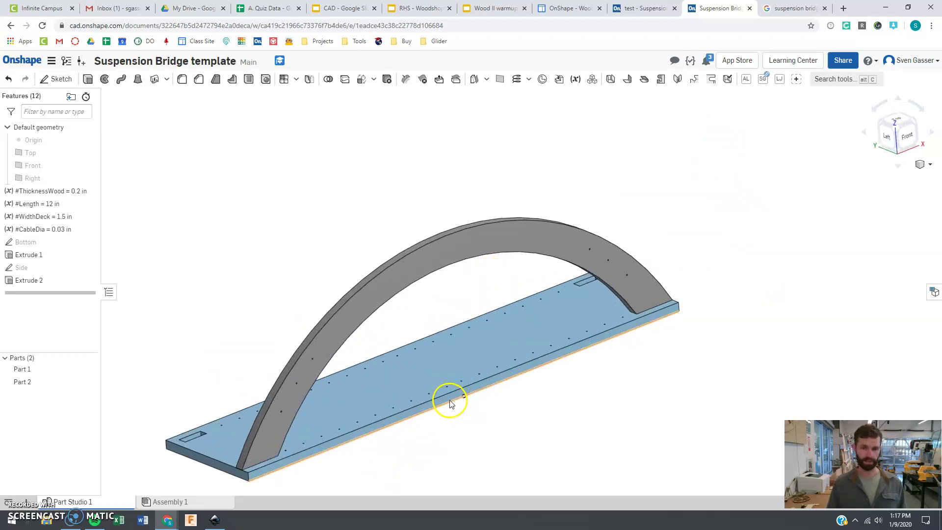
pyautogui.scroll(-2, 451, 404)
pyautogui.scroll(2, 456, 358)
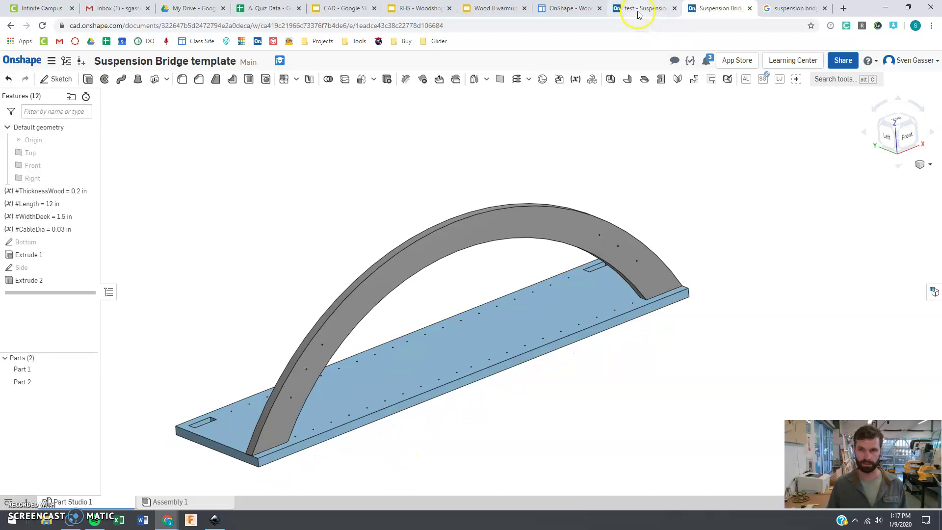
# Step: Check the finished test bridge's two-arch part studio, then return to the template
pyautogui.click(639, 15)
pyautogui.click(172, 503)
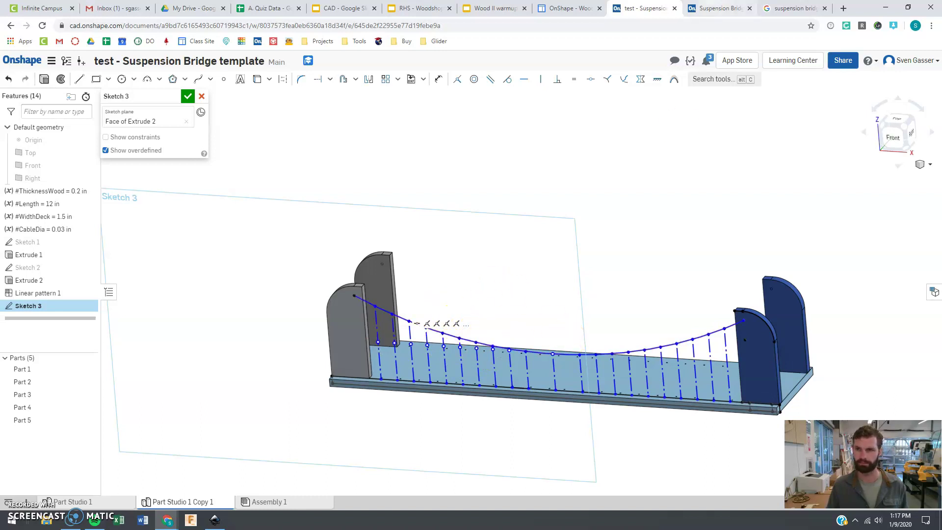
pyautogui.hotkey('ctrl', 'Tab')
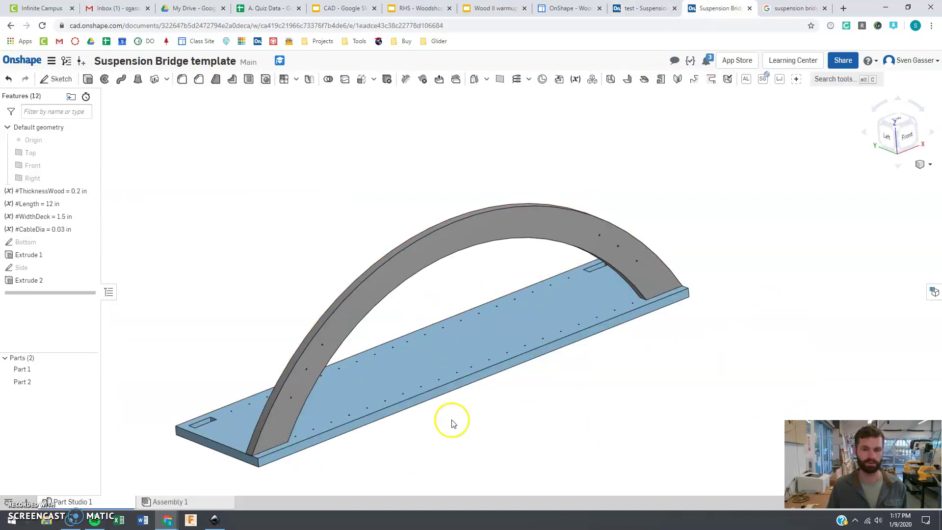